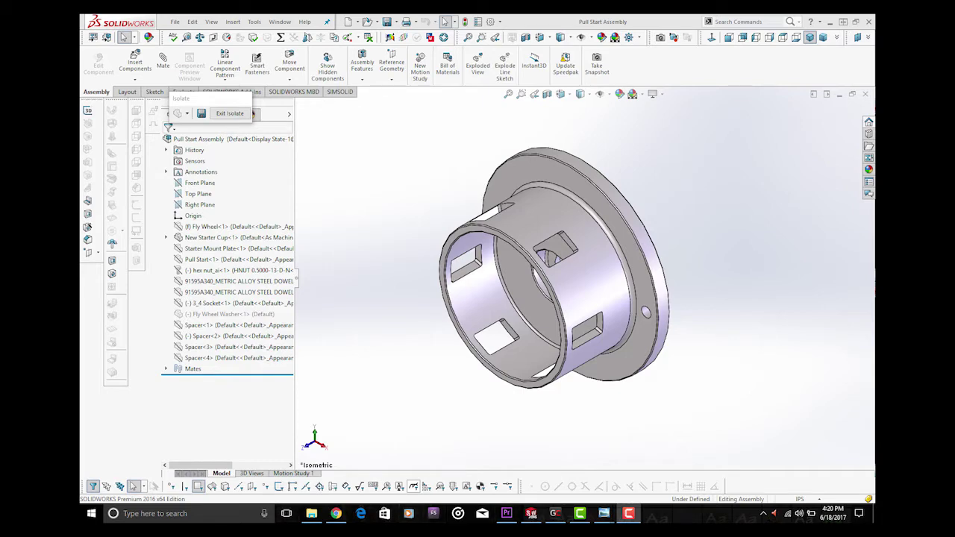
Switch to Windows Photo Viewer, look at the photo of the real flywheel, and return to the assembly in SOLIDWORKS
mouse_move(604, 513)
left_click(496, 466)
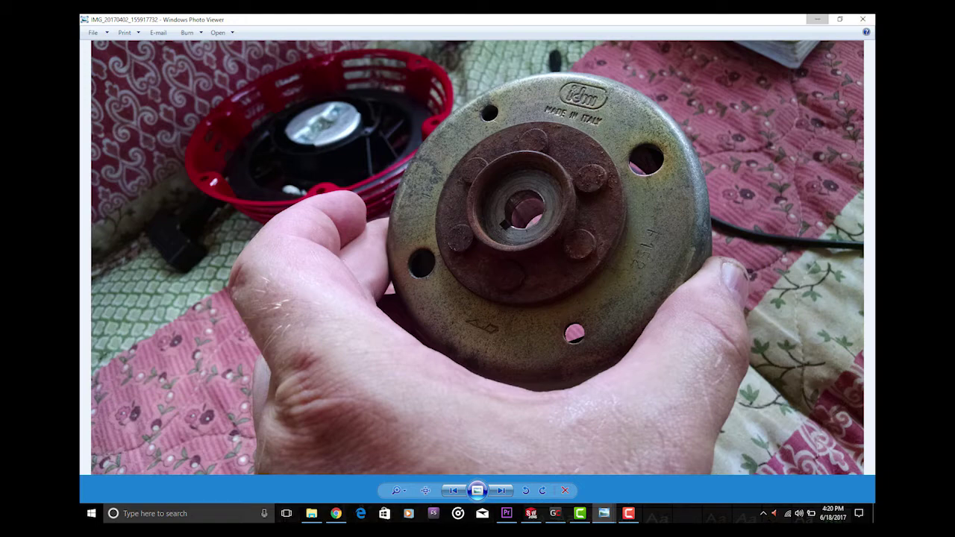
left_click(817, 19)
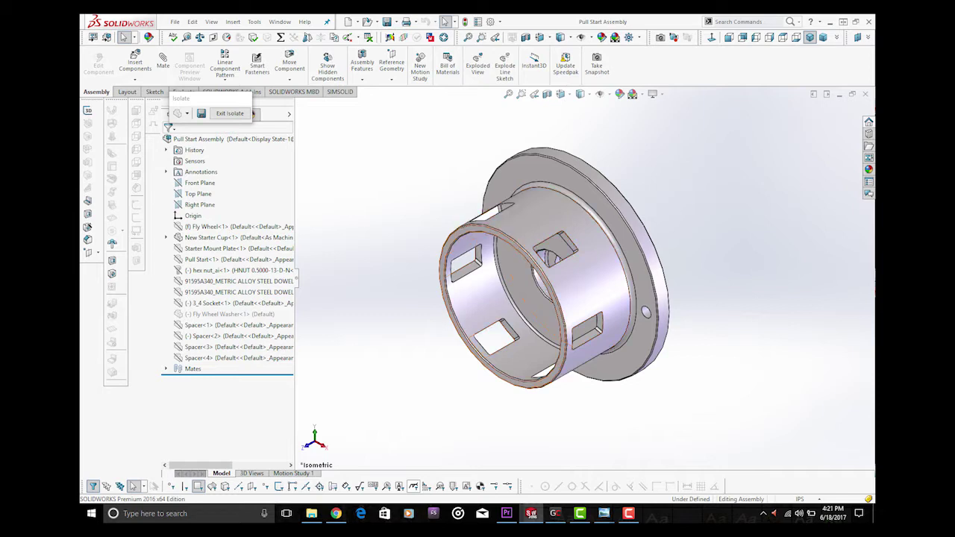
Exit the starter cup's isolation and open the Fly Wheel part from the assembly
left_click(230, 114)
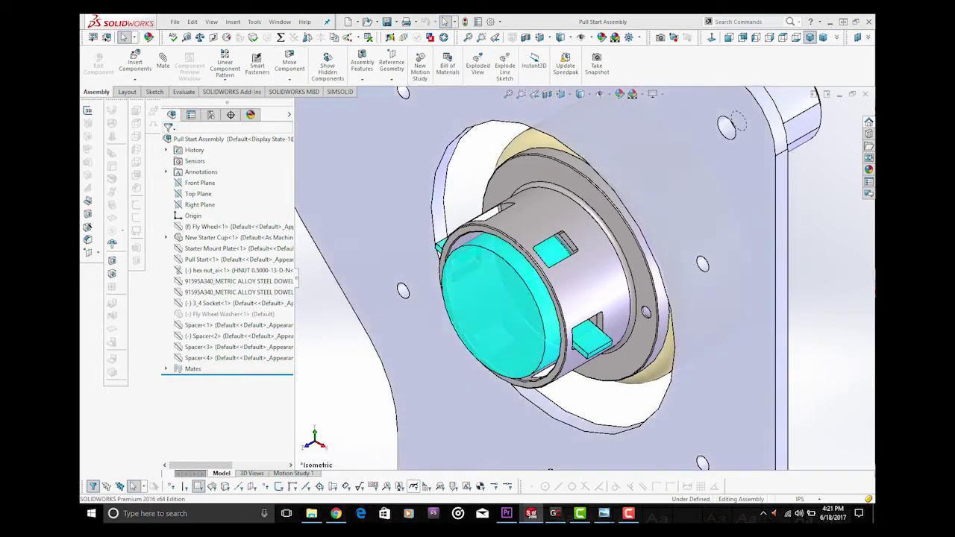
scroll(567, 280, "up", 2)
scroll(662, 324, "down", 2)
middle_click_drag(662, 324, 523, 287)
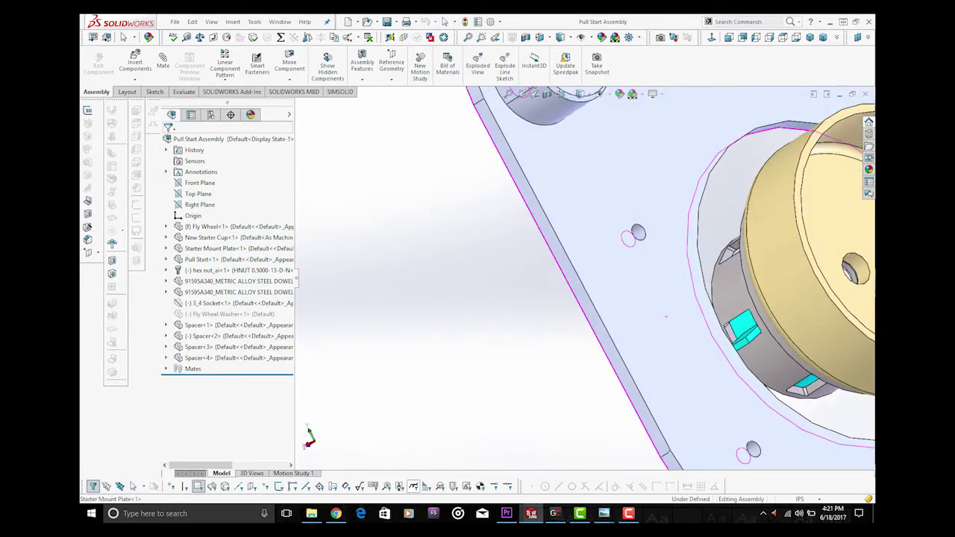
scroll(597, 270, "up", 2)
middle_click_drag(597, 270, 551, 239)
scroll(752, 189, "down", 2)
left_click(549, 238)
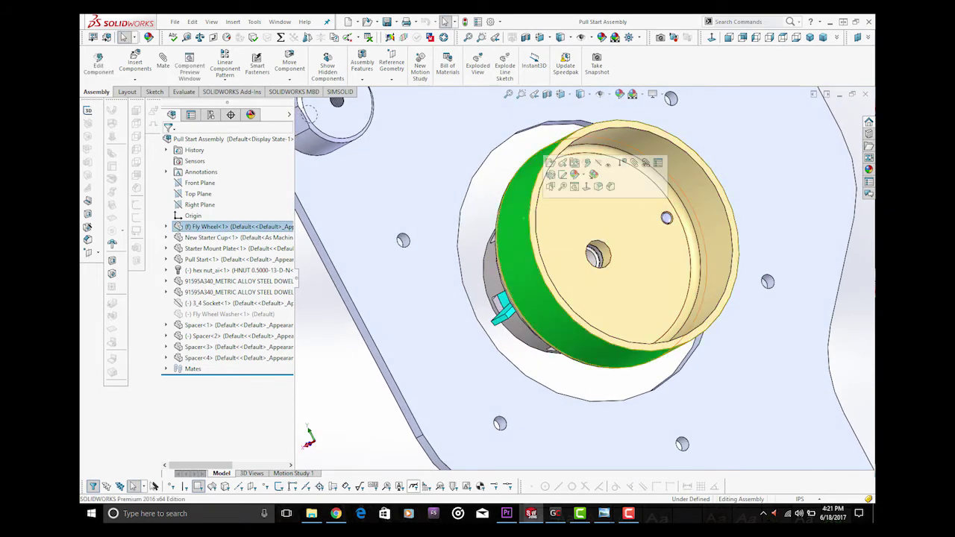
left_click(551, 163)
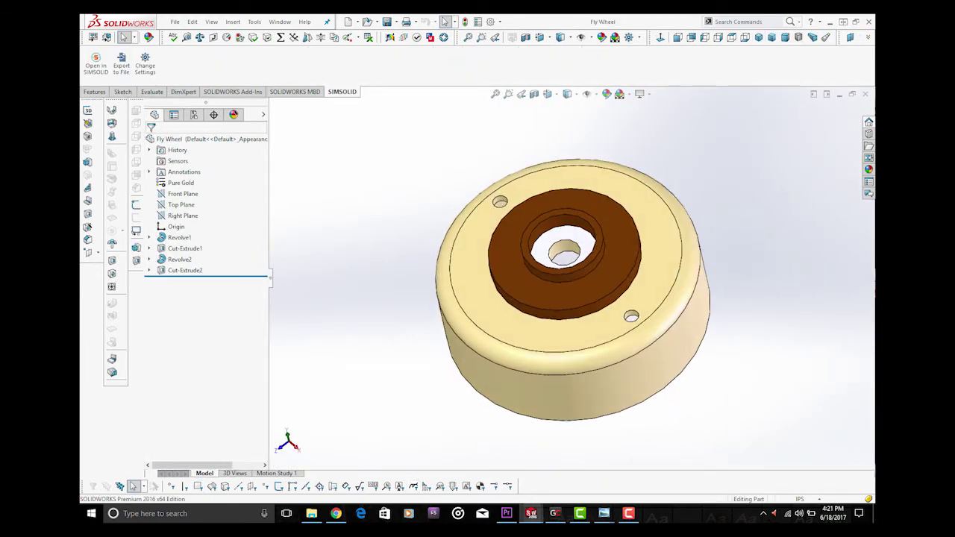
Compare the Fly Wheel model with its reference photo in Windows Photo Viewer and return to SOLIDWORKS
mouse_move(604, 513)
left_click(495, 466)
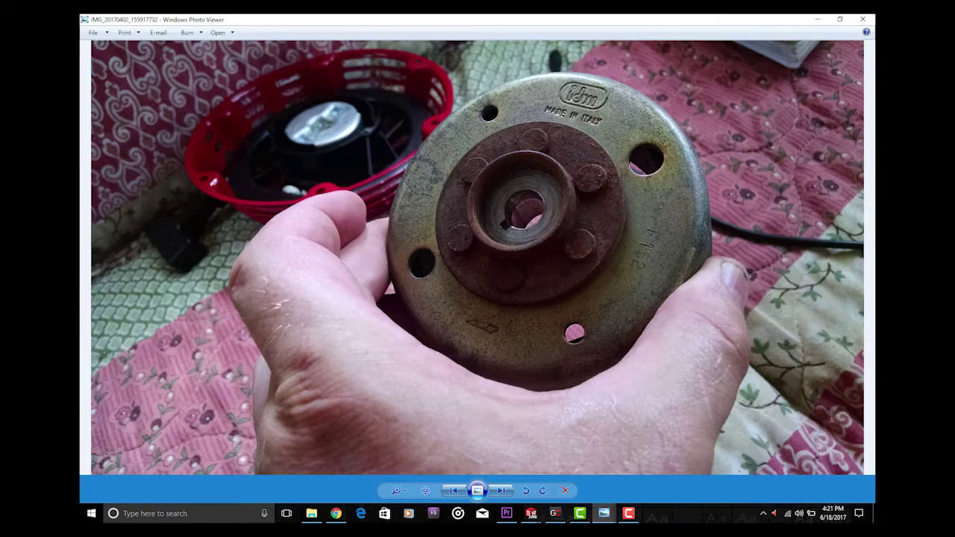
left_click(817, 18)
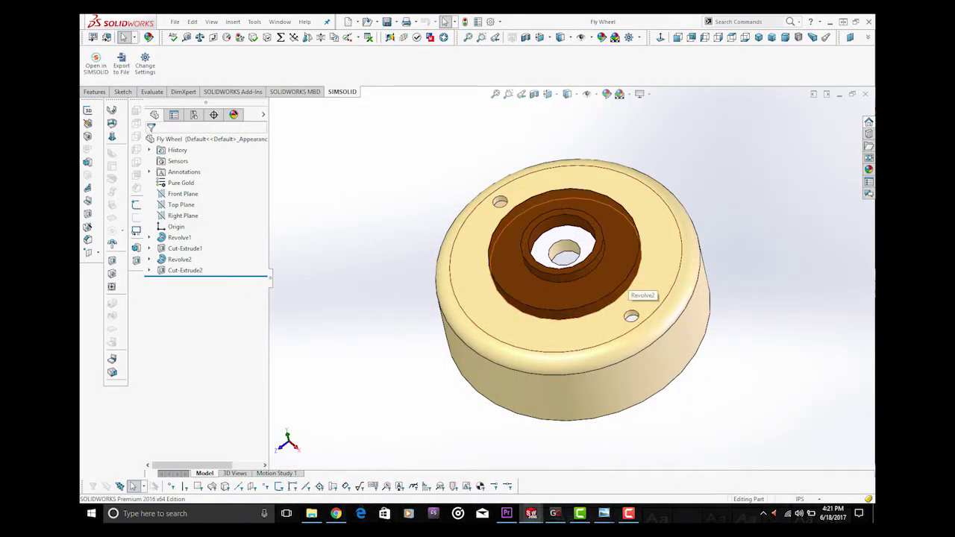
Examine the brown raised hub on the Fly Wheel and check the diameter of its outer cylindrical face
scroll(662, 196, "down", 1)
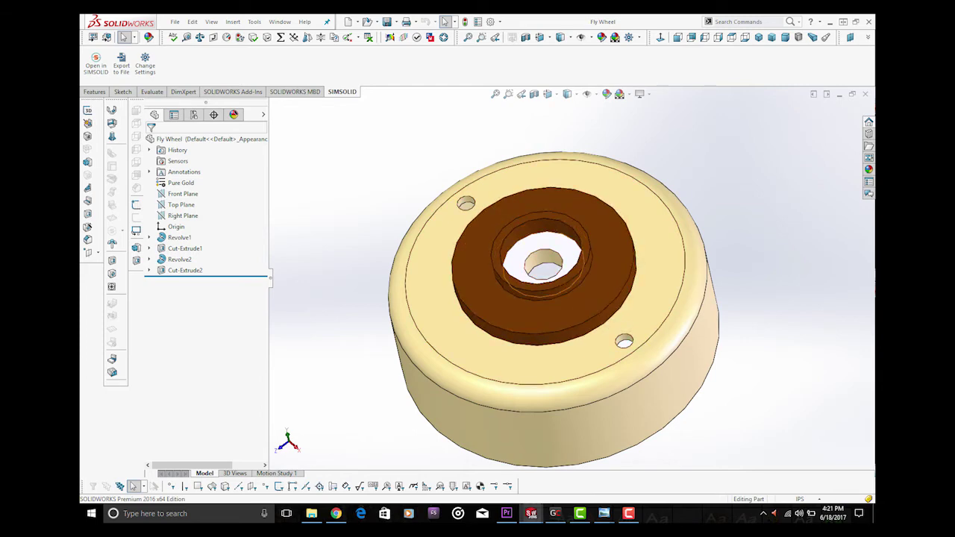
middle_click_drag(536, 245, 478, 269)
scroll(560, 298, "down", 1)
left_click(641, 240)
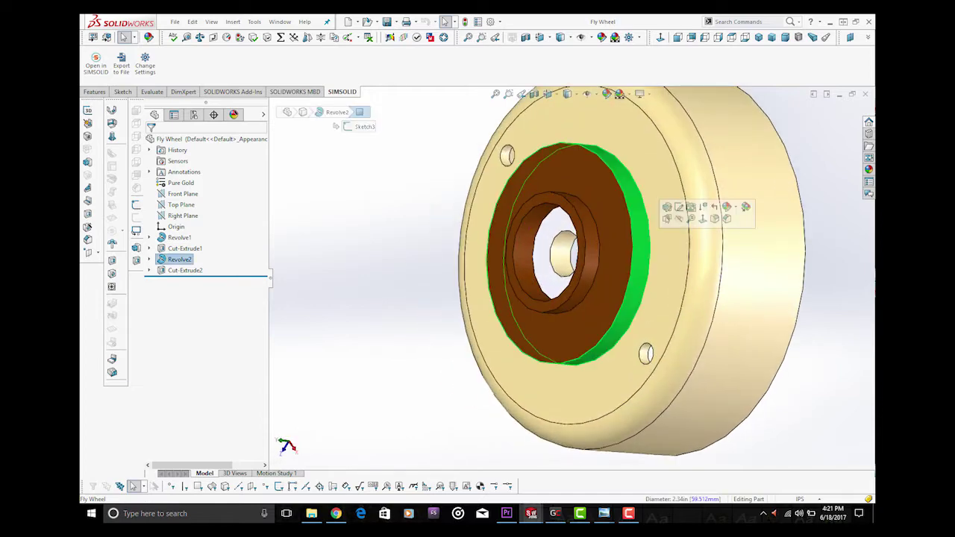
scroll(632, 187, "up", 1)
scroll(633, 186, "down", 2)
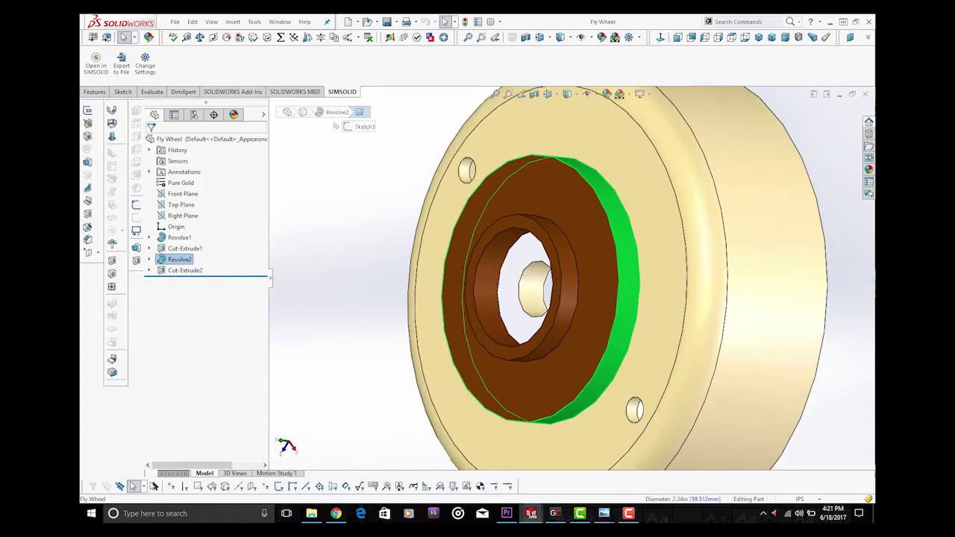
scroll(570, 277, "up", 3)
middle_click_drag(569, 276, 634, 265)
scroll(664, 354, "down", 5)
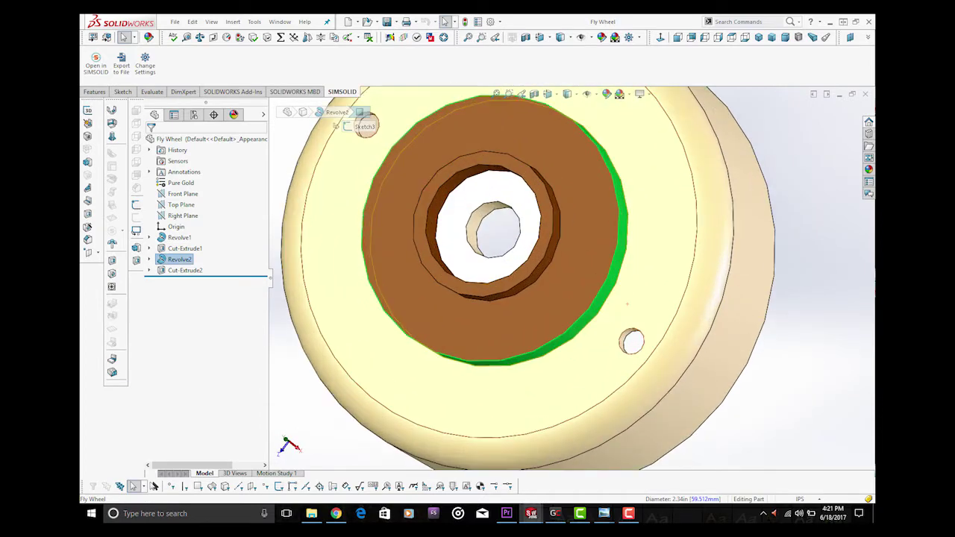
Check the diameter of a small hole beside the Fly Wheel's hub and close the part
left_click(617, 333)
scroll(617, 334, "up", 3)
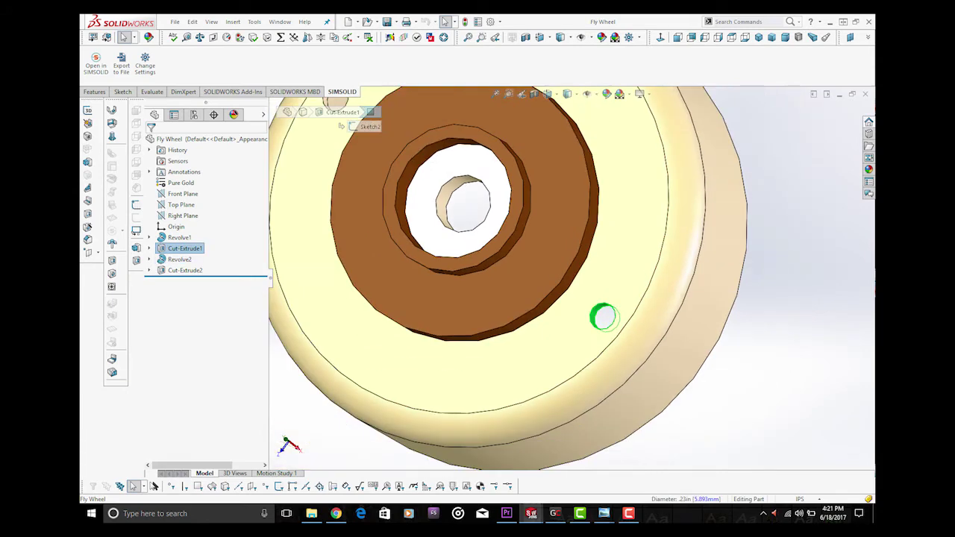
scroll(575, 273, "up", 2)
scroll(526, 213, "down", 3)
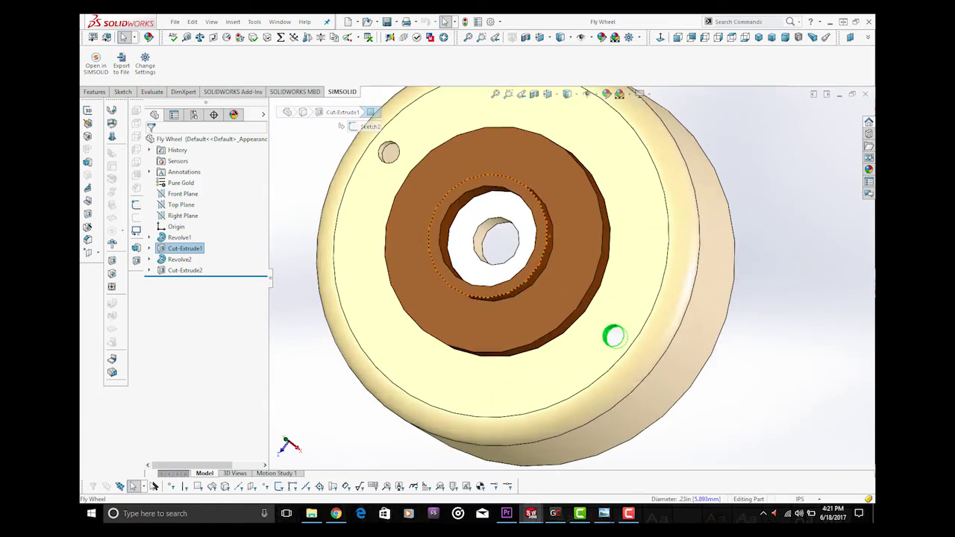
scroll(562, 289, "up", 1)
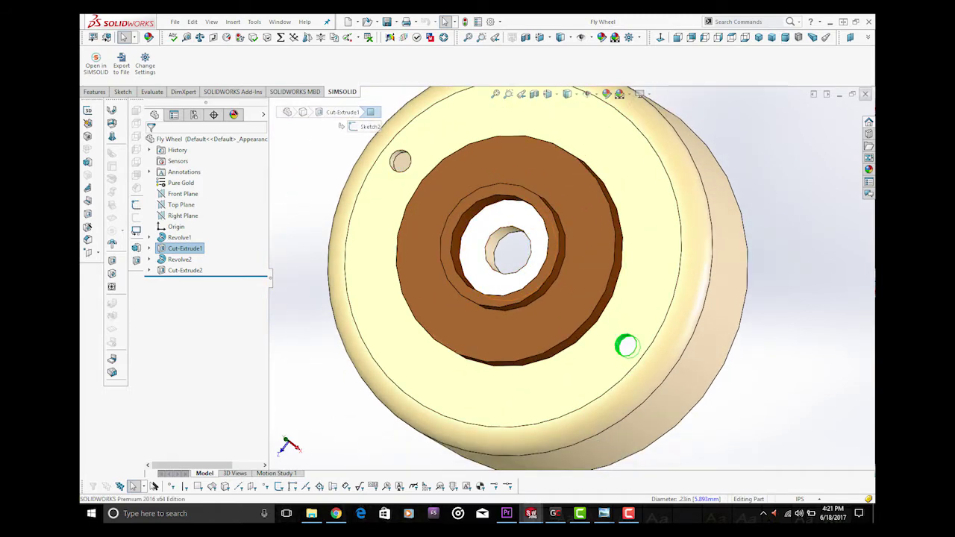
left_click(865, 94)
Hide the Pull Start component, examine the starter cup's hex nut and flange hole, and undo the hiding
middle_click_drag(526, 313, 717, 302)
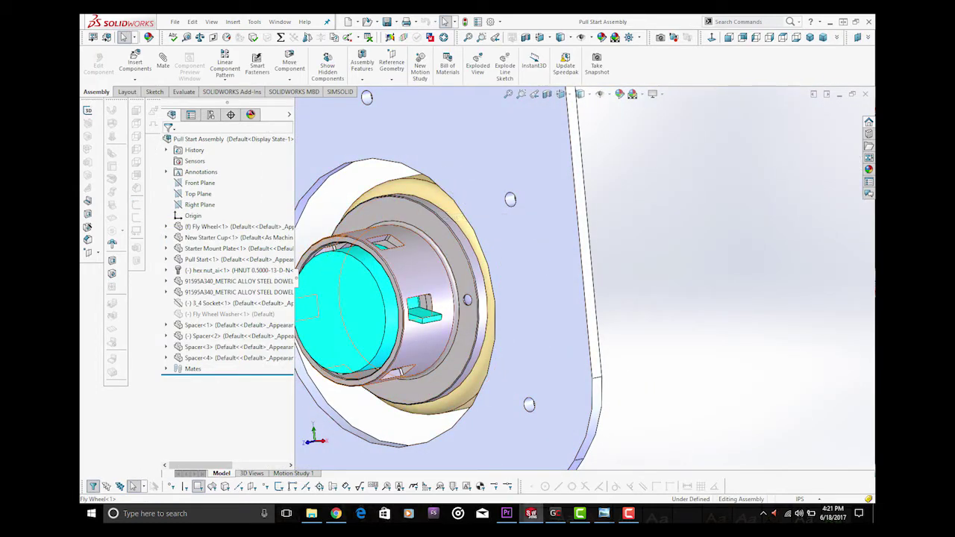
scroll(457, 273, "up", 3)
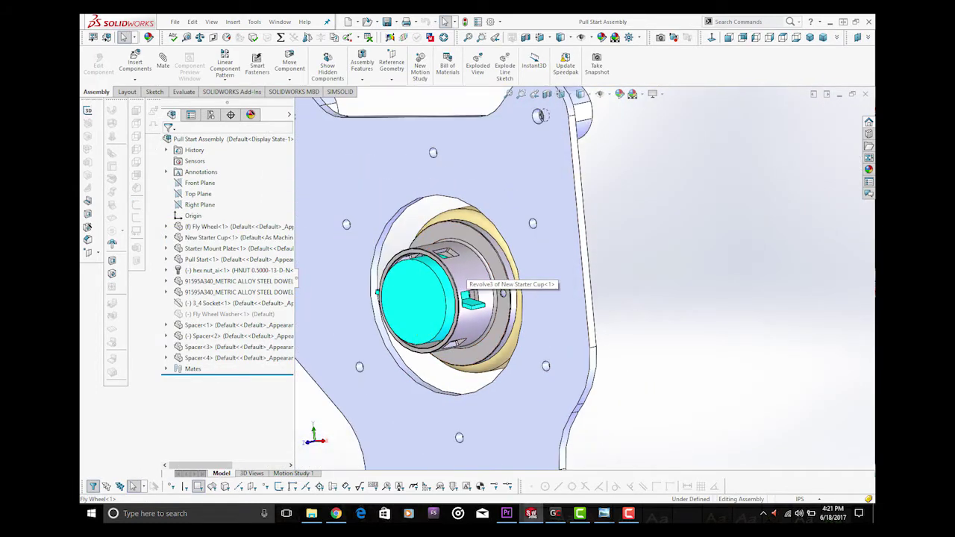
left_click(450, 257)
left_click(484, 225)
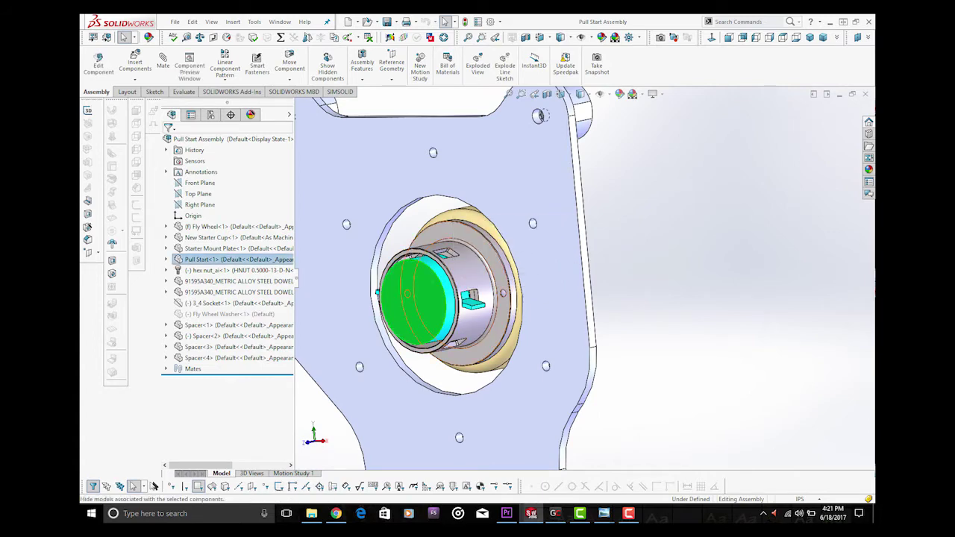
scroll(407, 290, "down", 2)
middle_click_drag(448, 294, 478, 295)
middle_click_drag(490, 203, 452, 212)
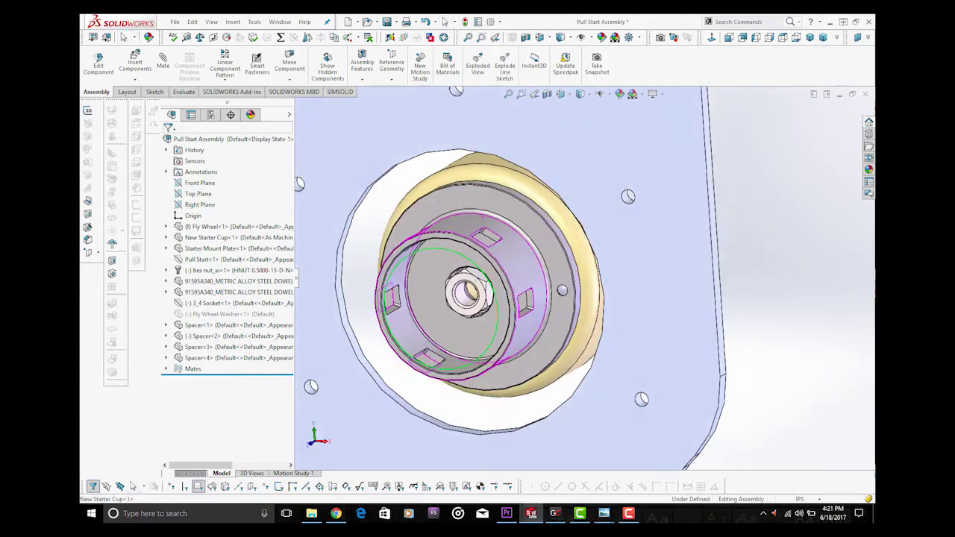
scroll(569, 283, "down", 1)
scroll(567, 300, "down", 3)
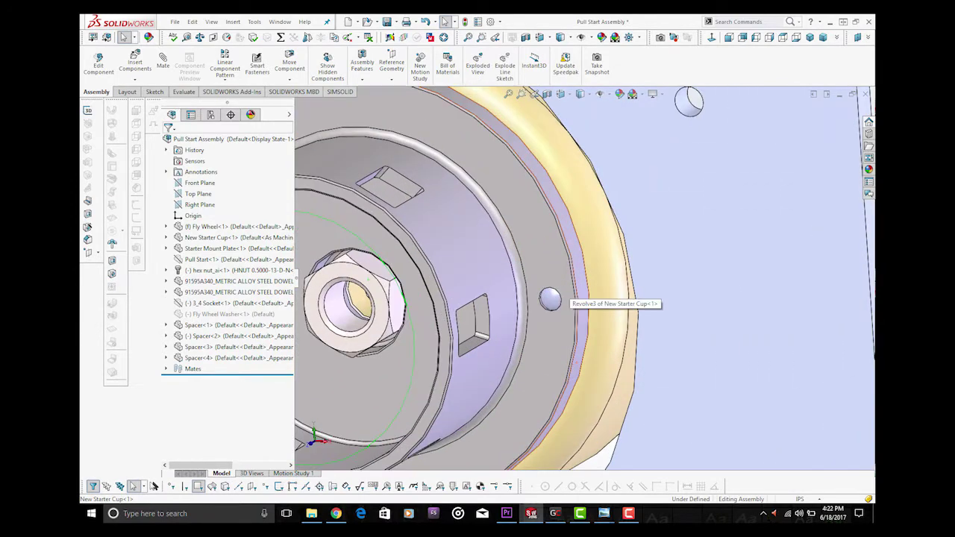
scroll(567, 300, "up", 4)
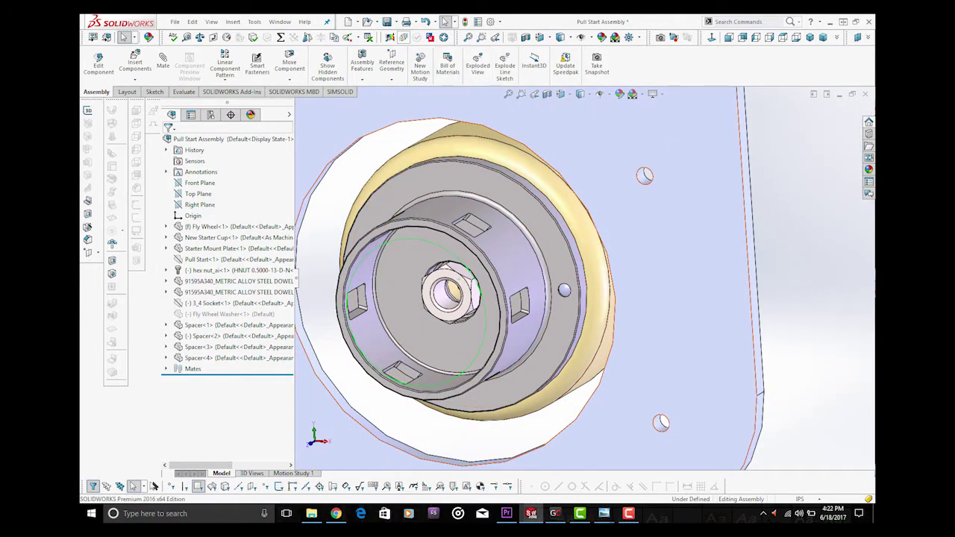
left_click(425, 21)
scroll(582, 276, "up", 1)
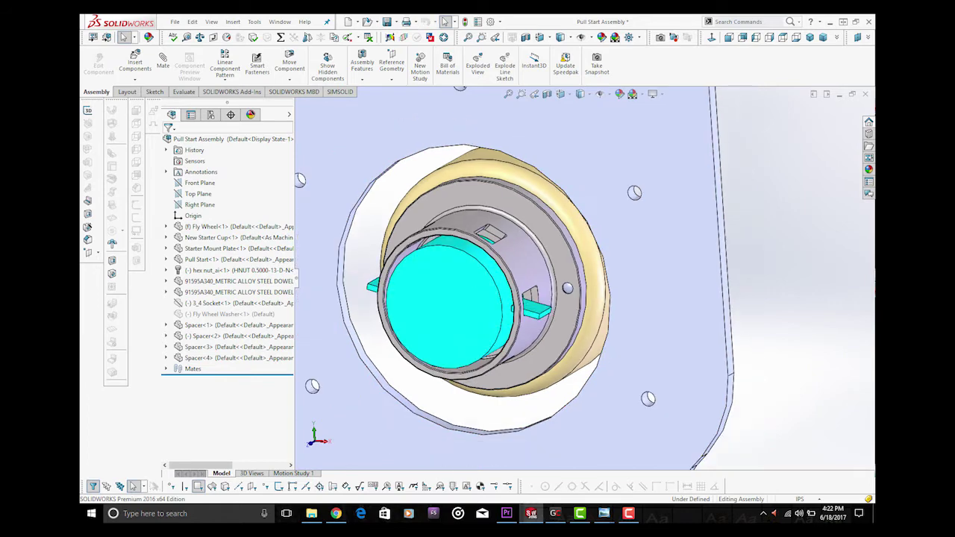
Open the Pull Start part from the assembly
scroll(567, 274, "up", 3)
scroll(534, 268, "down", 4)
left_click(522, 272)
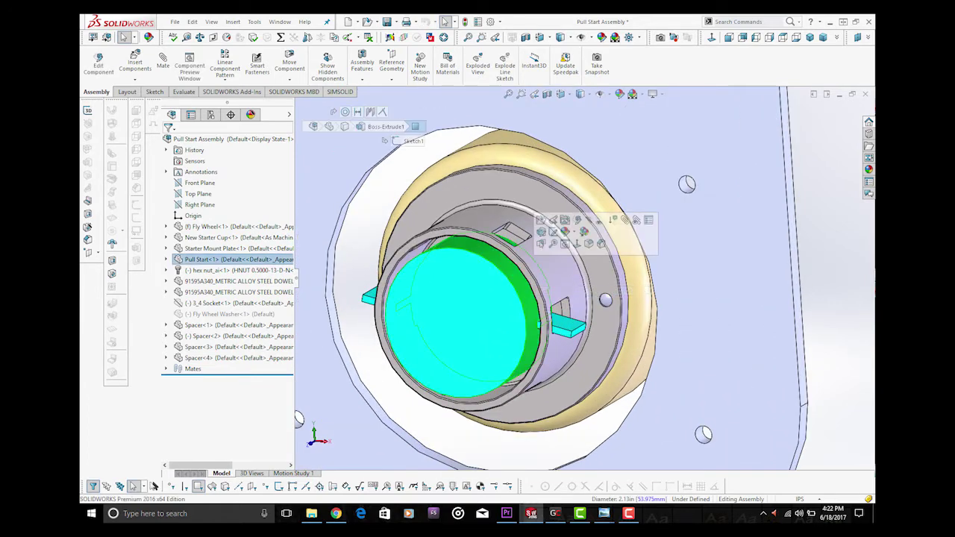
right_click(515, 314)
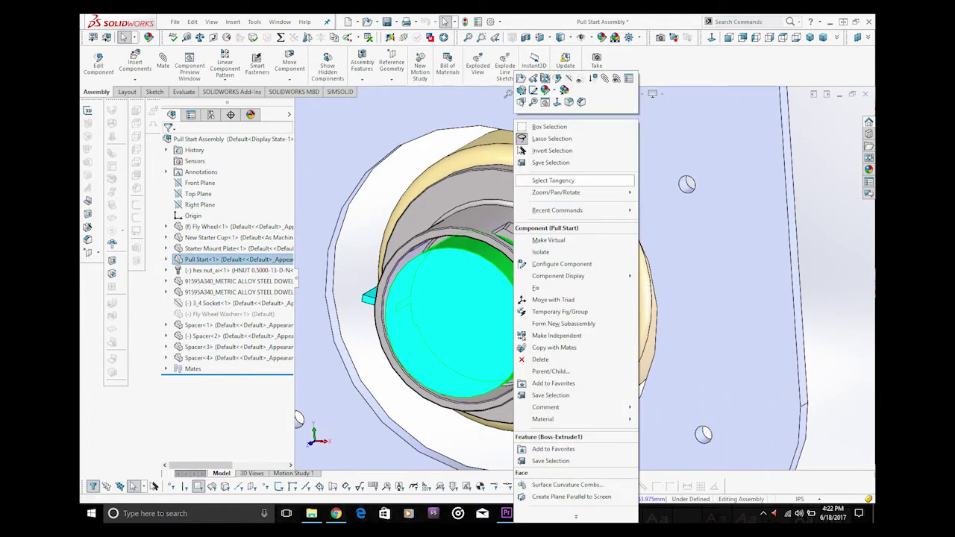
left_click(521, 79)
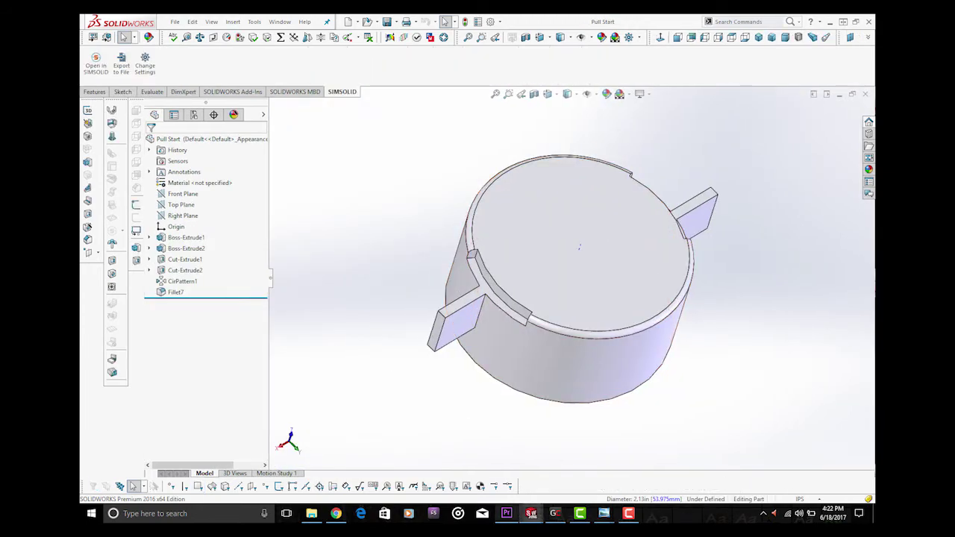
Look at the photo of the real red pull starter in Windows Photo Viewer and return to the Pull Start part in SOLIDWORKS
mouse_move(604, 513)
left_click(604, 466)
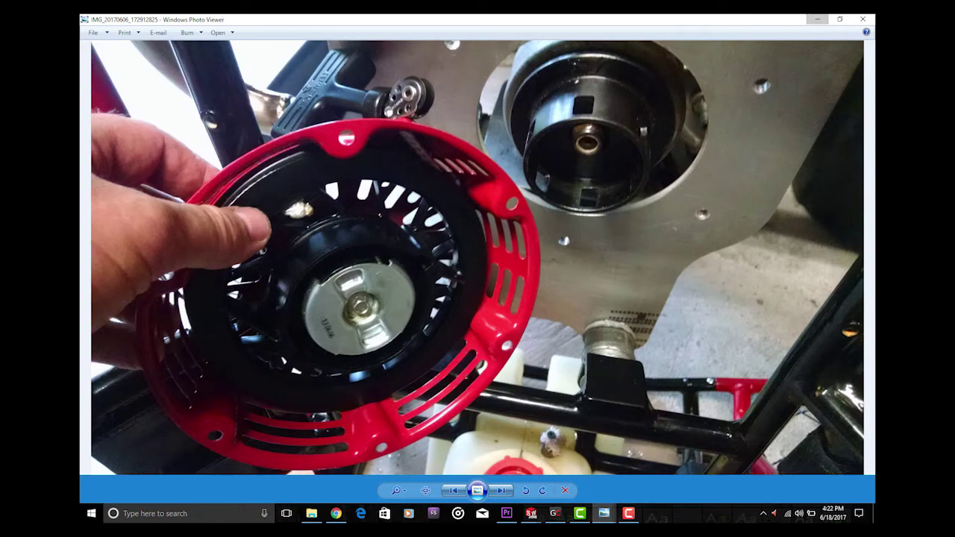
left_click(818, 19)
View the Pull Start part normal to its circular end face with the side tabs horizontal, and close the part
middle_click_drag(567, 246, 567, 336)
left_click(567, 306)
left_click(437, 329, "ctrl")
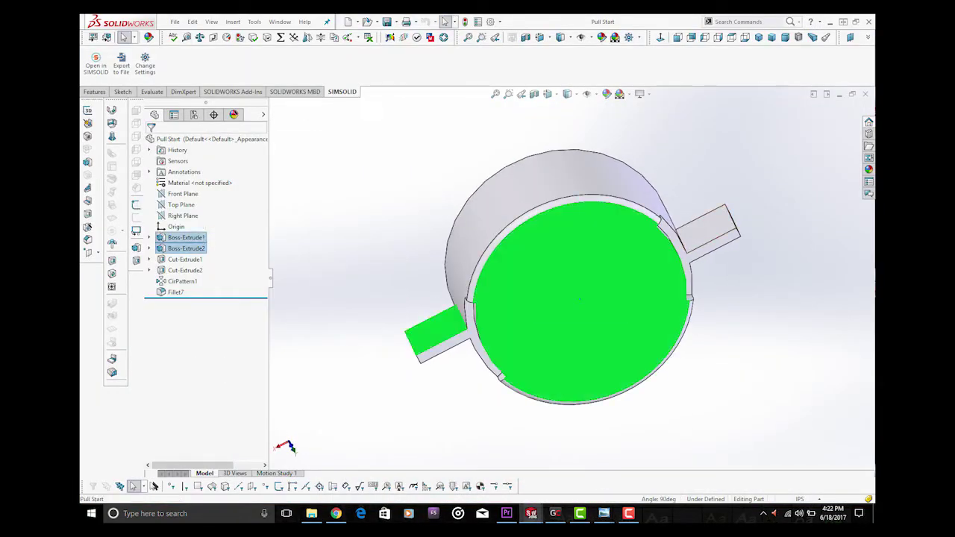
left_click(660, 38)
key("Escape")
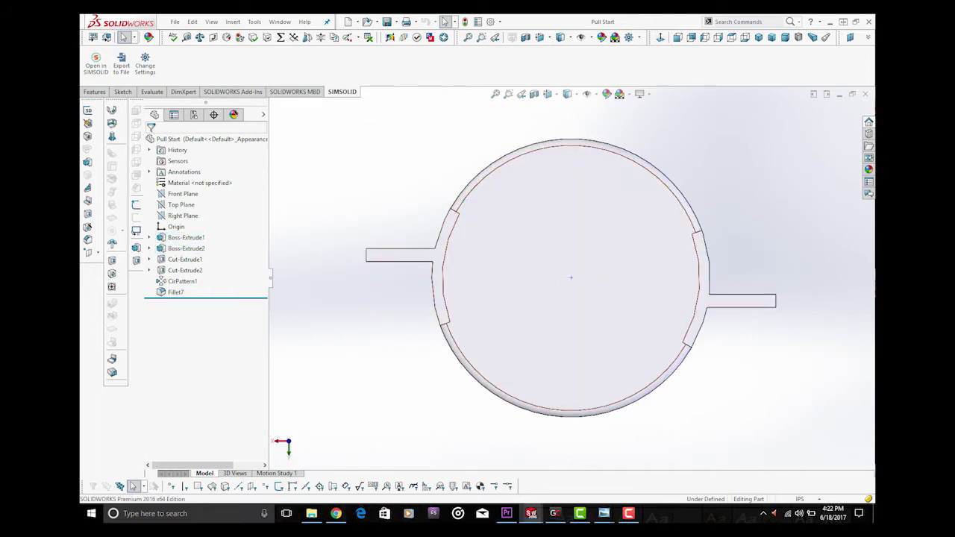
left_click(864, 94)
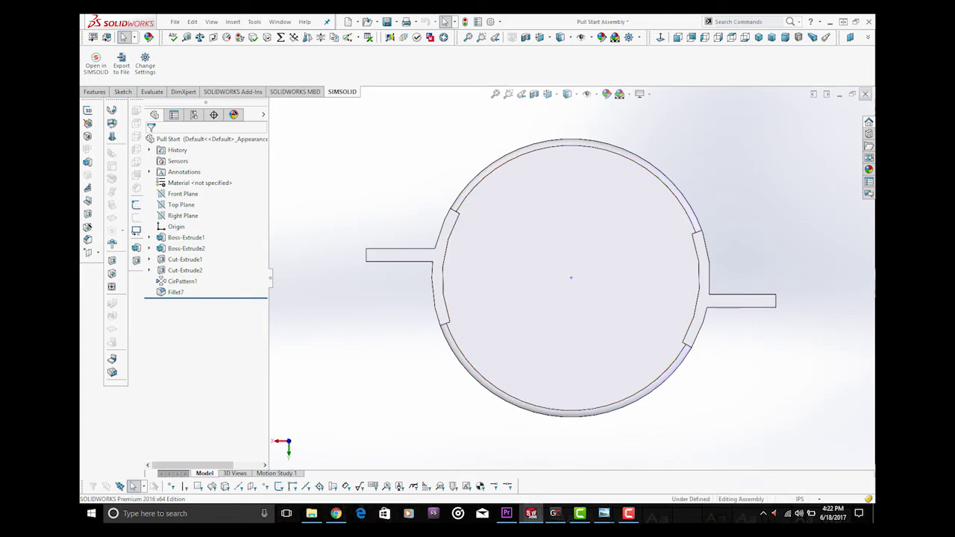
Examine how the Pull Start tabs sit in the starter cup's slots and look at the photo of the real slotted cup
middle_click_drag(506, 273, 542, 281)
scroll(502, 251, "down", 2)
middle_click_drag(506, 253, 573, 271)
scroll(584, 273, "up", 5)
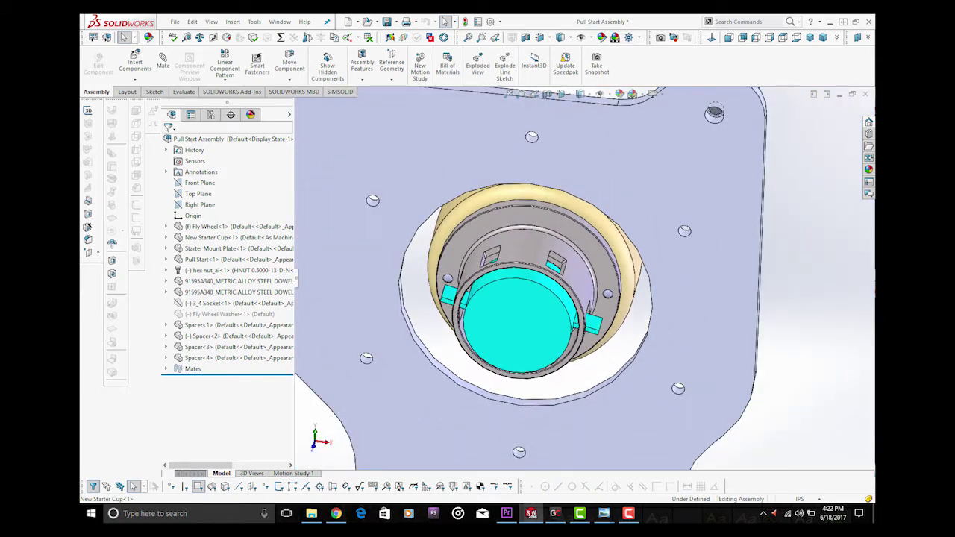
left_click(604, 513)
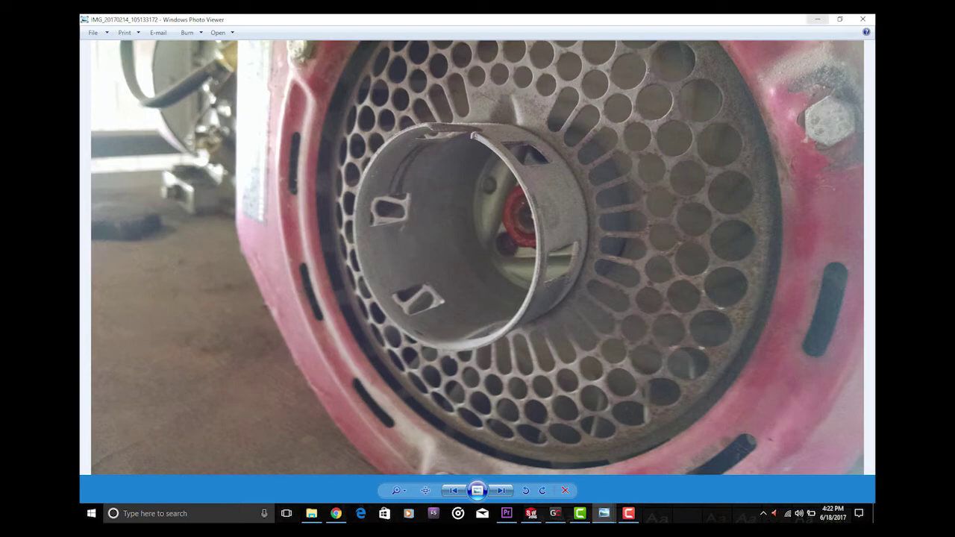
left_click(818, 20)
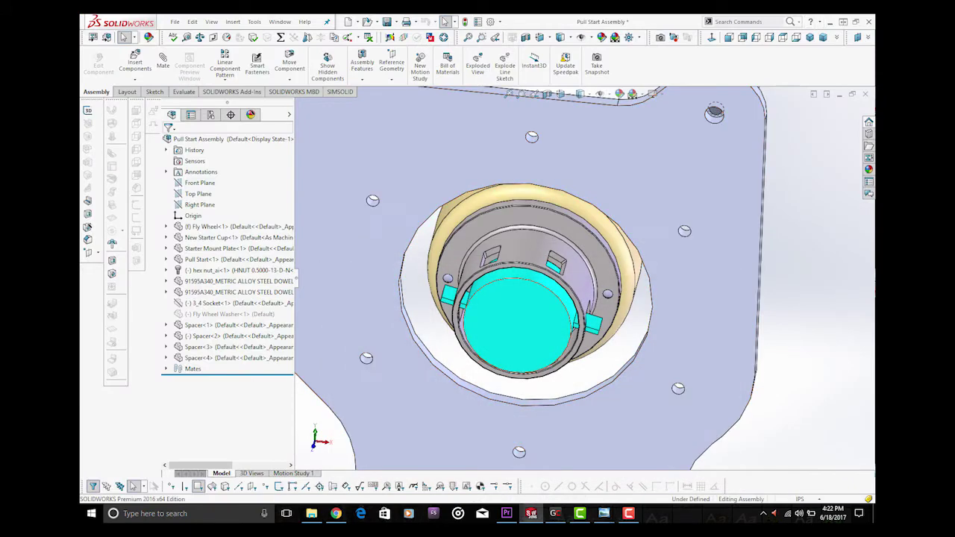
Examine the Starter Mount Plate around the starter cup, select its front face, and clear the selection
middle_click_drag(665, 331, 646, 313)
scroll(646, 313, "down", 2)
scroll(646, 313, "up", 5)
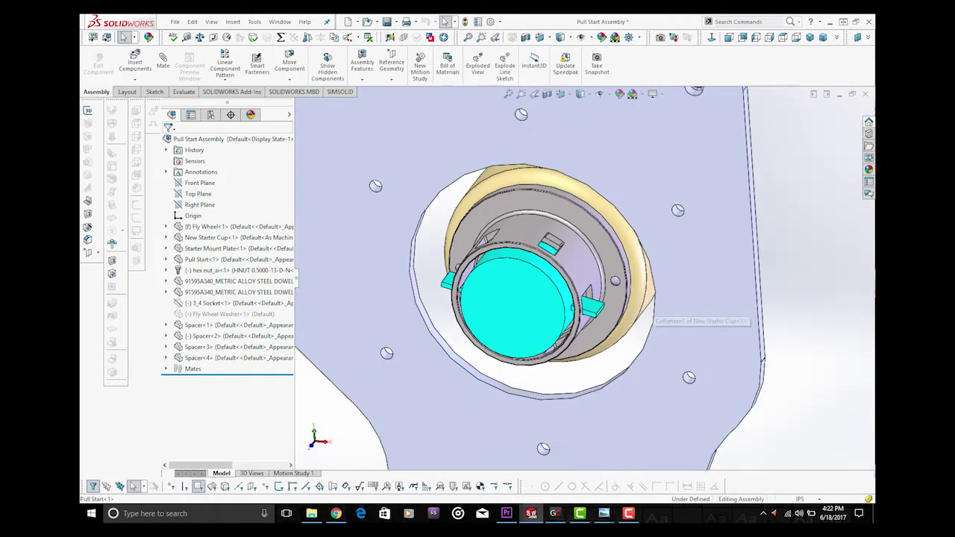
left_click(610, 197)
mouse_move(611, 197)
middle_mouse_down()
mouse_move(531, 196)
mouse_move(611, 197)
middle_mouse_up()
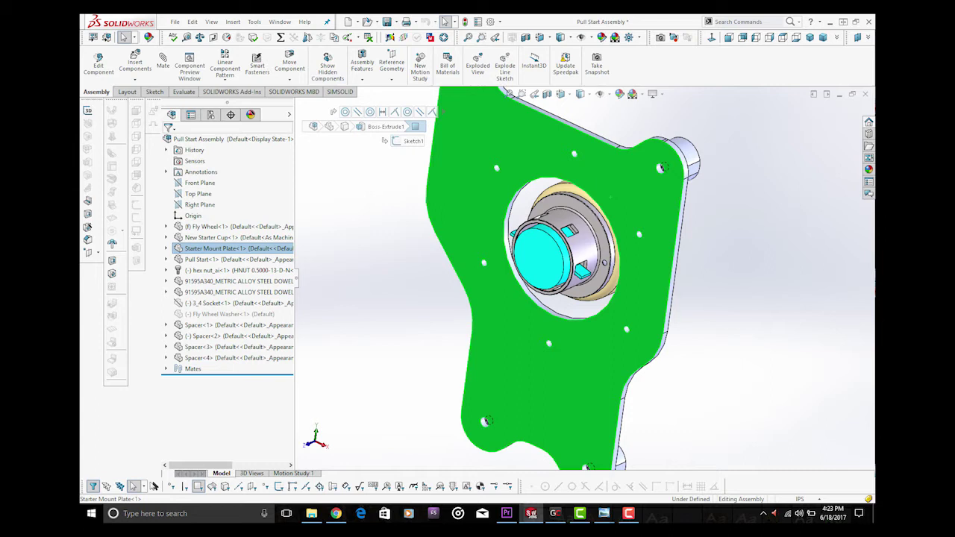
key("Escape")
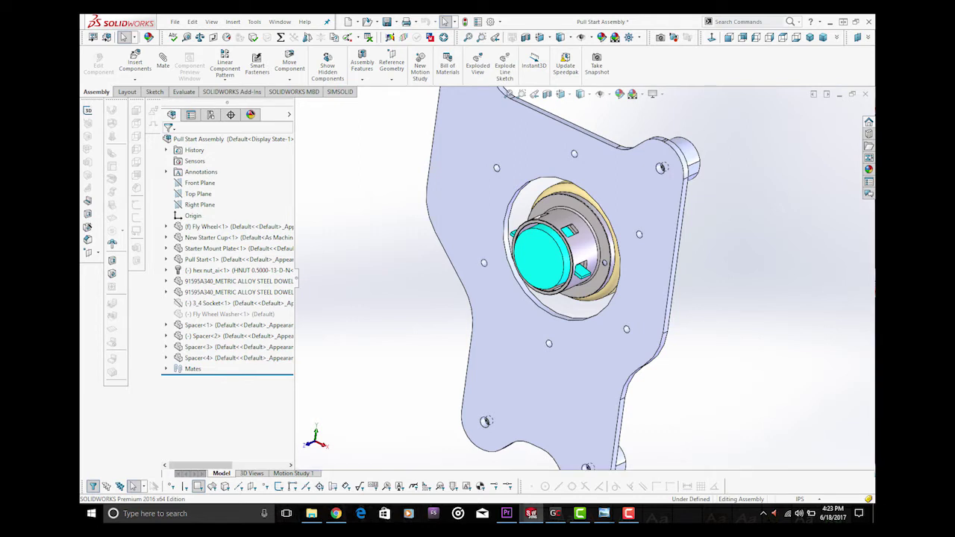
Examine the Starter Mount Plate, its spacers, and its clearance around the starter cup from the front and the side
scroll(662, 179, "down", 1)
scroll(584, 279, "up", 2)
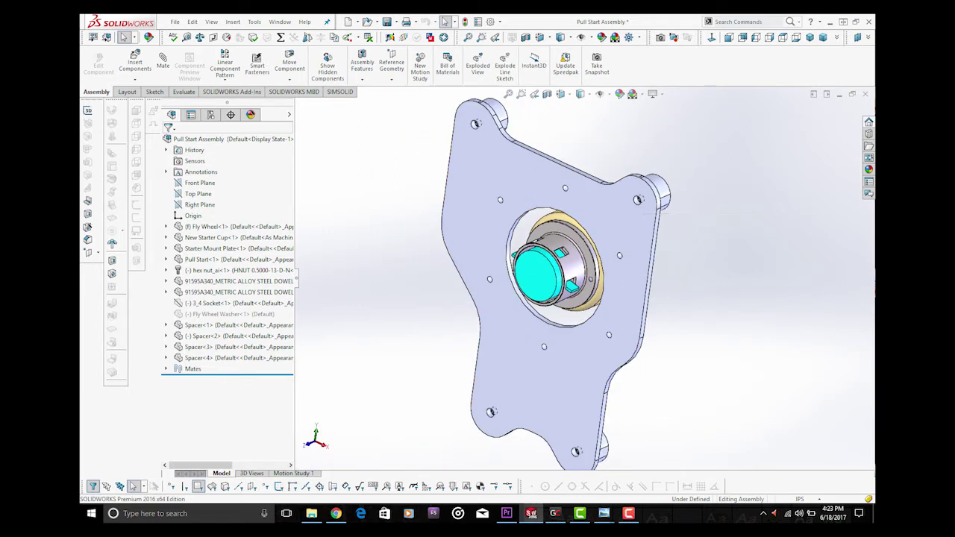
scroll(655, 255, "down", 1)
scroll(581, 304, "up", 2)
middle_click_drag(582, 304, 410, 224)
scroll(530, 231, "down", 4)
scroll(506, 240, "up", 5)
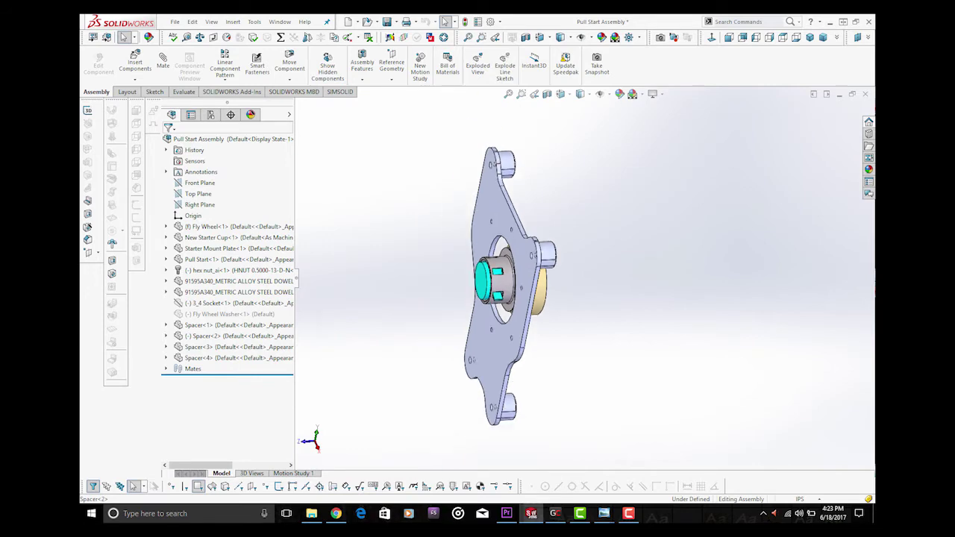
scroll(508, 314, "down", 3)
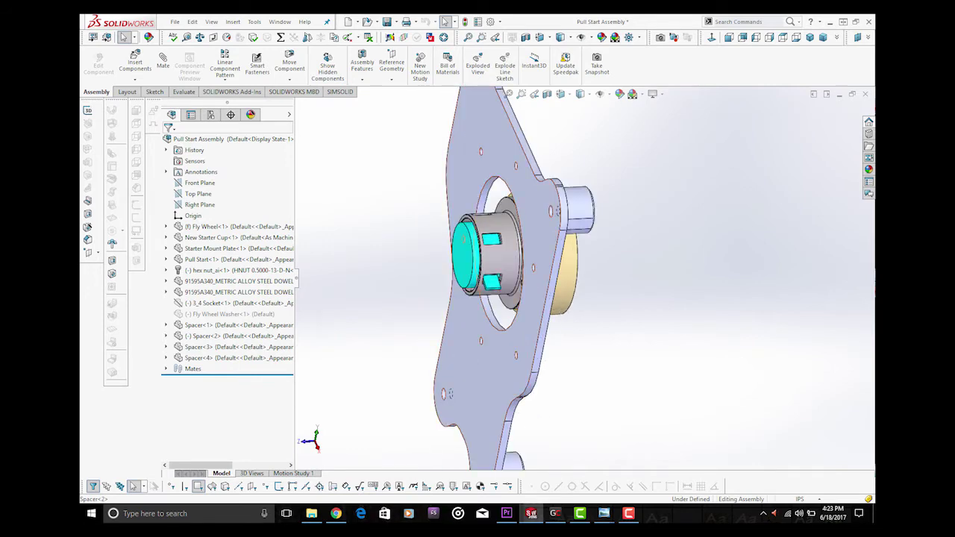
scroll(504, 338, "up", 1)
middle_click_drag(504, 337, 626, 344)
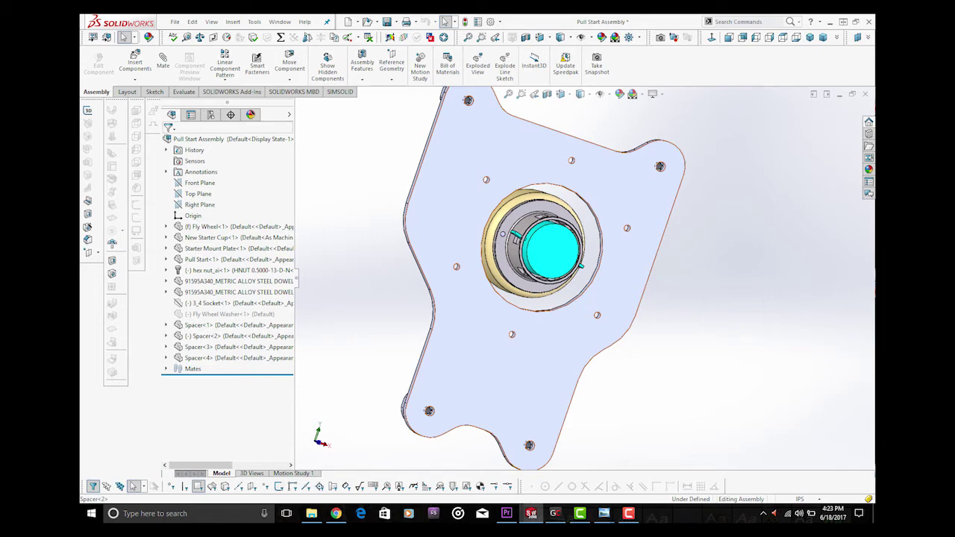
middle_click_drag(551, 250, 526, 244)
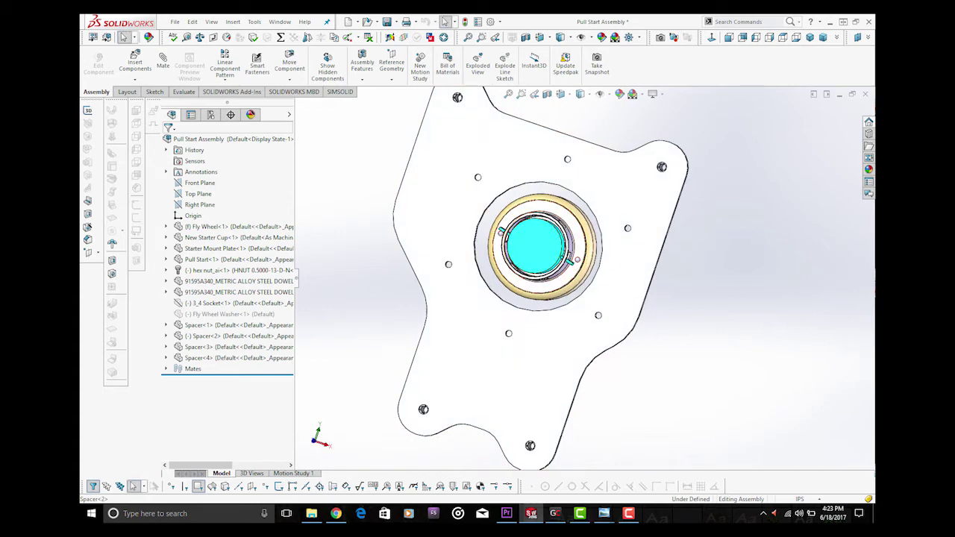
Section the assembly along the Top Plane of the 91595A340 dowel pin in the starter cup's flange
scroll(573, 286, "down", 10)
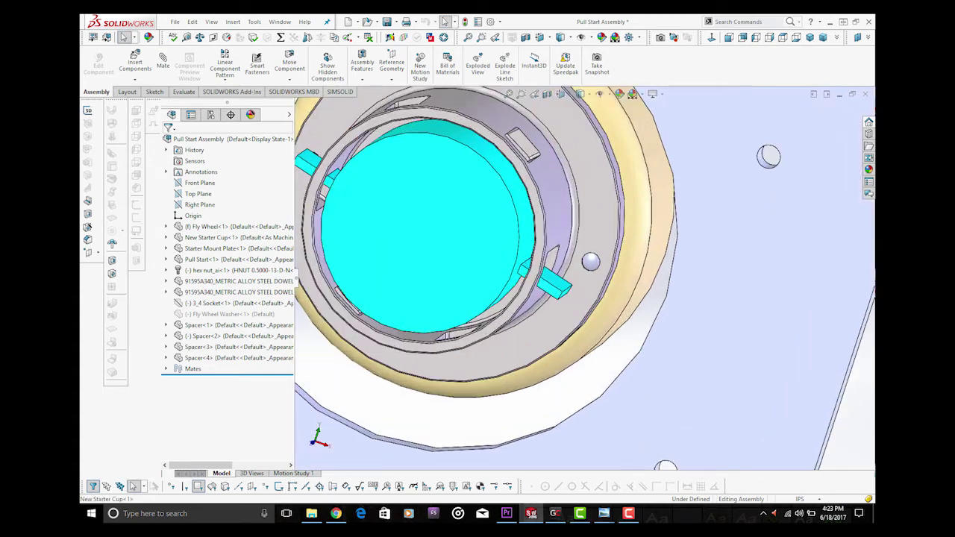
left_click(590, 261)
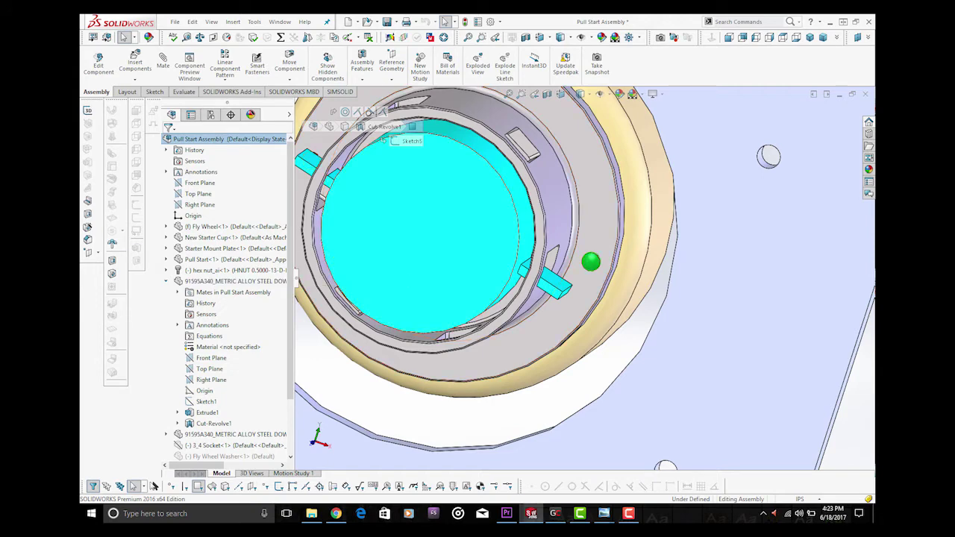
left_click(210, 368)
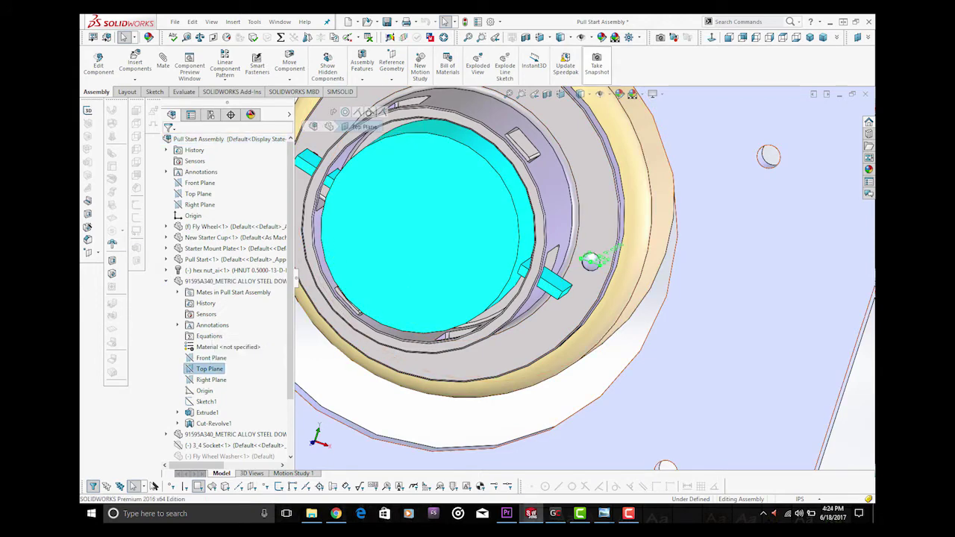
left_click(526, 37)
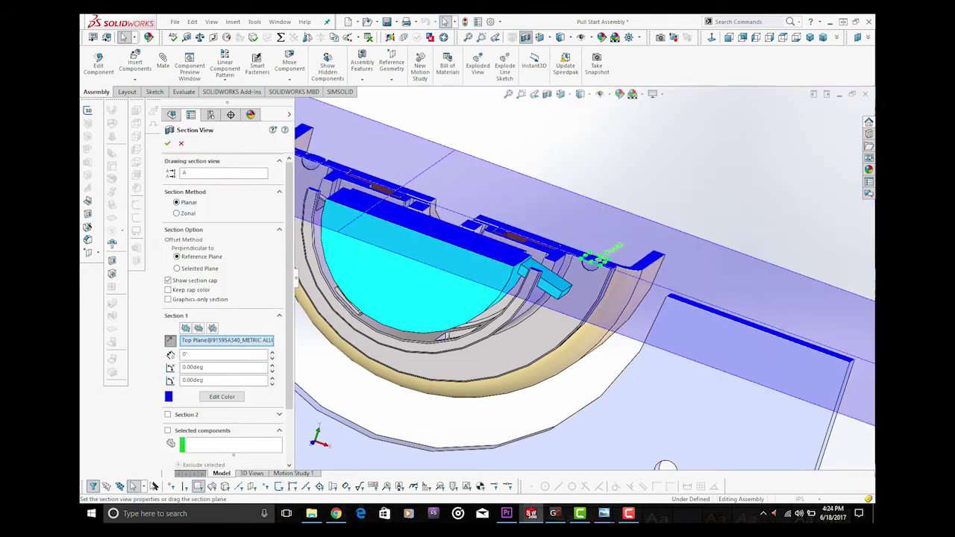
left_click(826, 111)
scroll(579, 270, "up", 4)
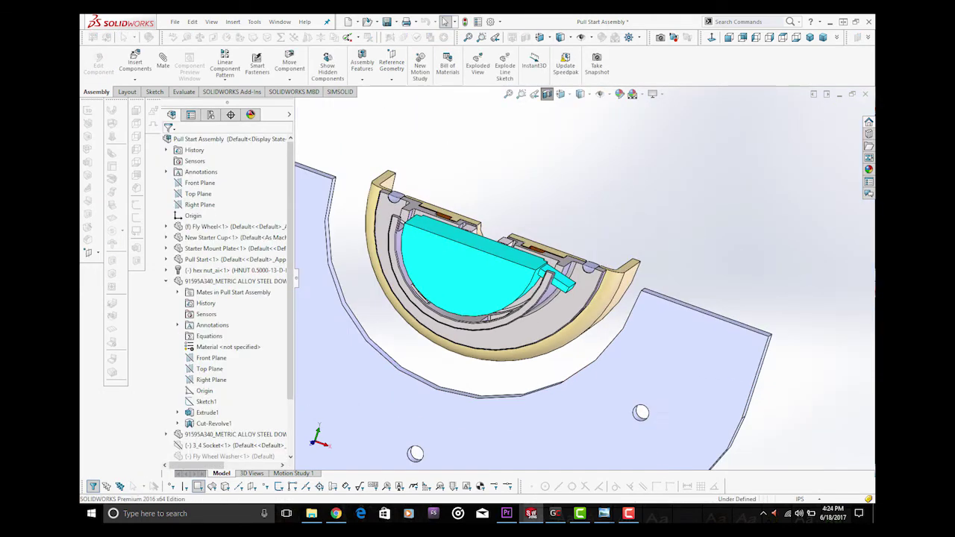
Examine the sectioned assembly at an angle, showing how the pull start, starter cup, dowel pins and flywheel fit together
middle_click_drag(734, 110, 601, 196)
scroll(509, 300, "down", 3)
scroll(544, 283, "down", 1)
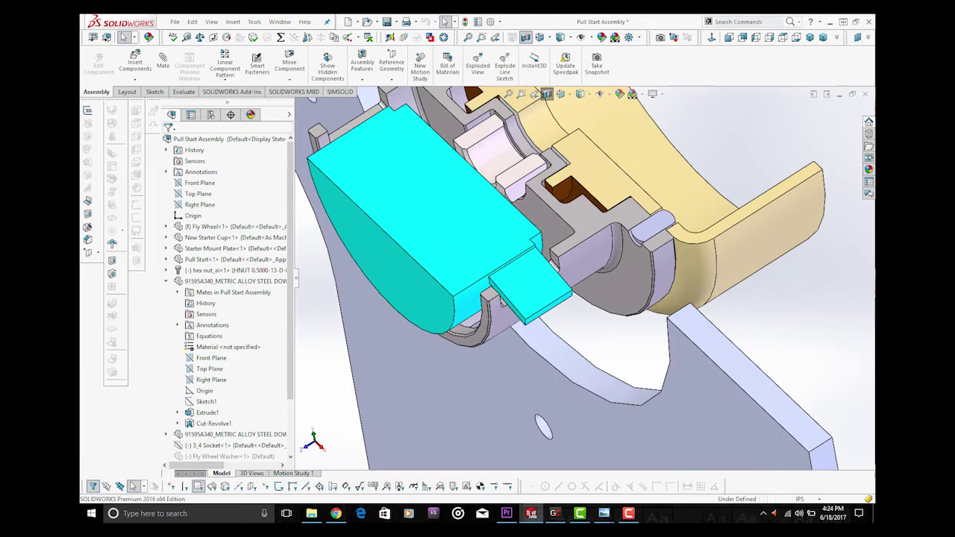
scroll(552, 276, "up", 2)
scroll(608, 222, "down", 2)
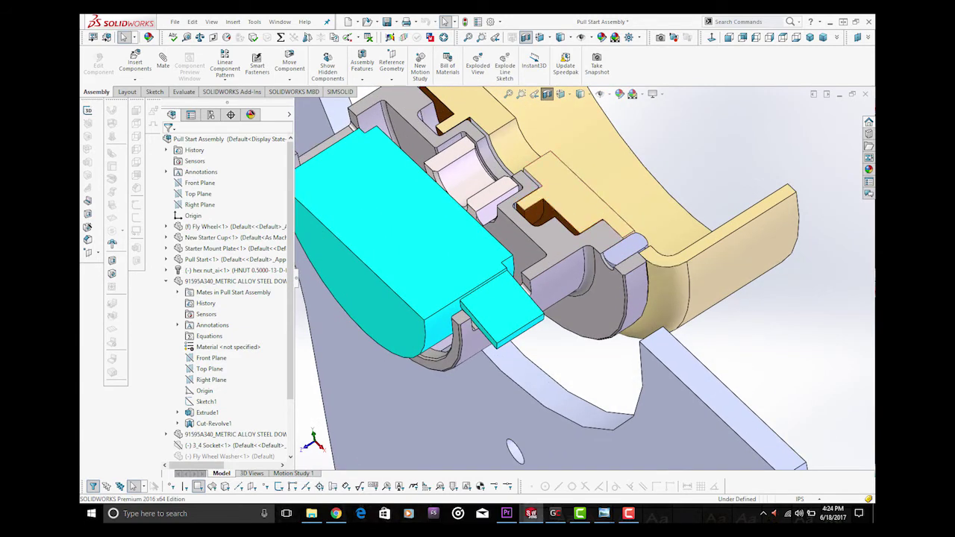
scroll(549, 194, "up", 2)
middle_click_drag(550, 194, 557, 238, "ctrl")
scroll(655, 165, "down", 2)
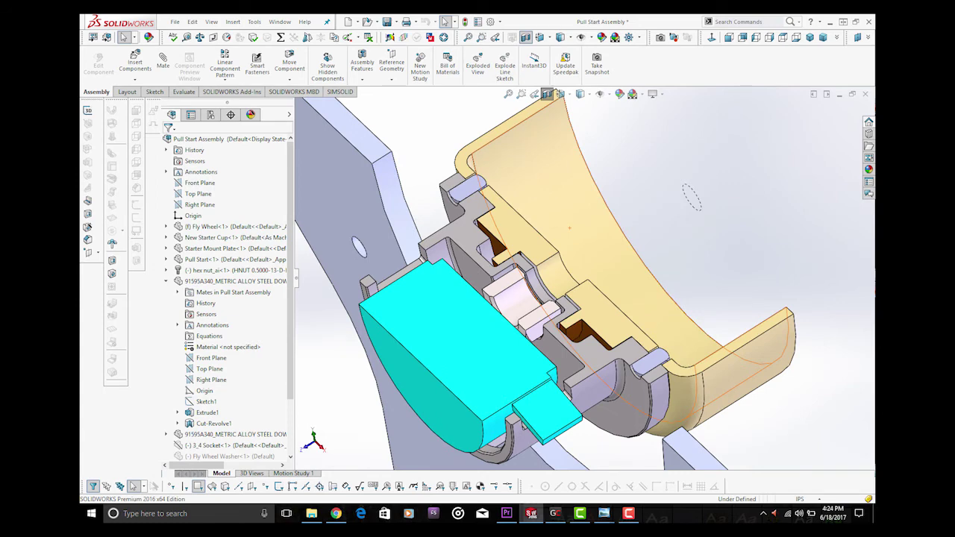
Examine the sectioned hex nut and how the starter cup seats against the flywheel hub
scroll(537, 306, "down", 2)
scroll(537, 306, "down", 2)
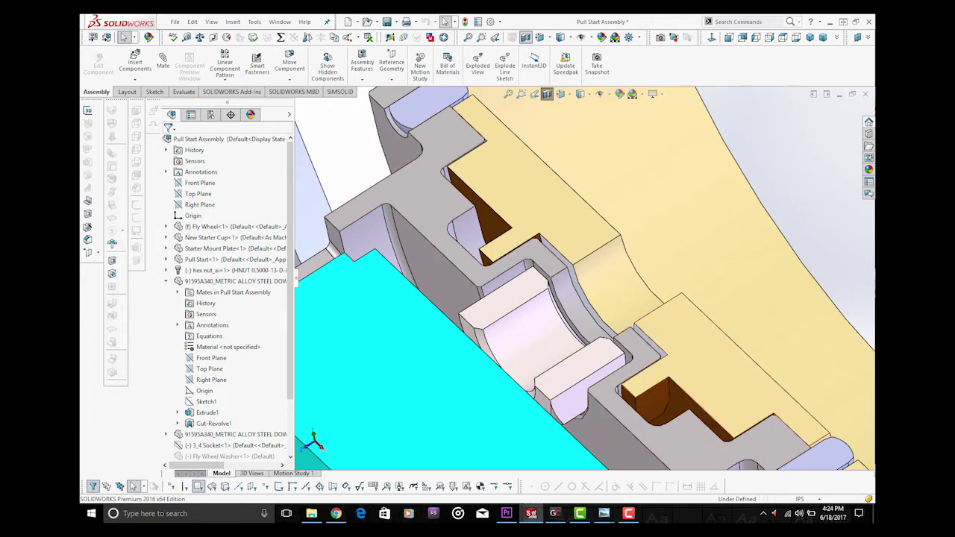
scroll(596, 364, "up", 2)
scroll(597, 364, "up", 2)
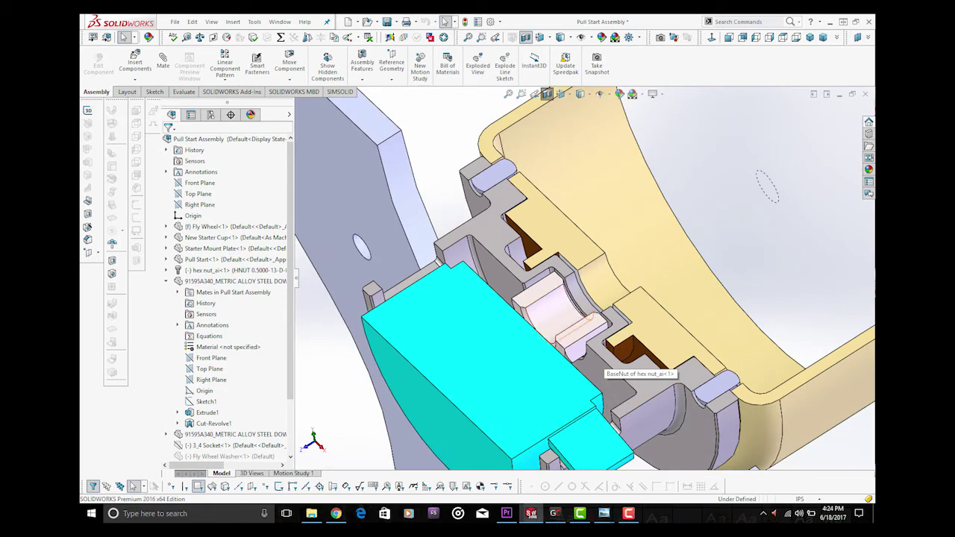
scroll(597, 364, "down", 5)
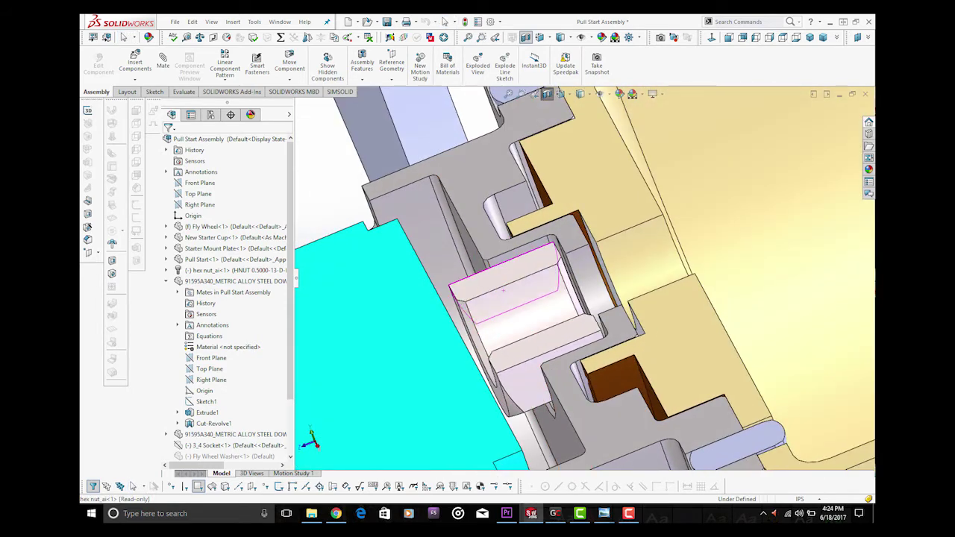
scroll(503, 290, "up", 3)
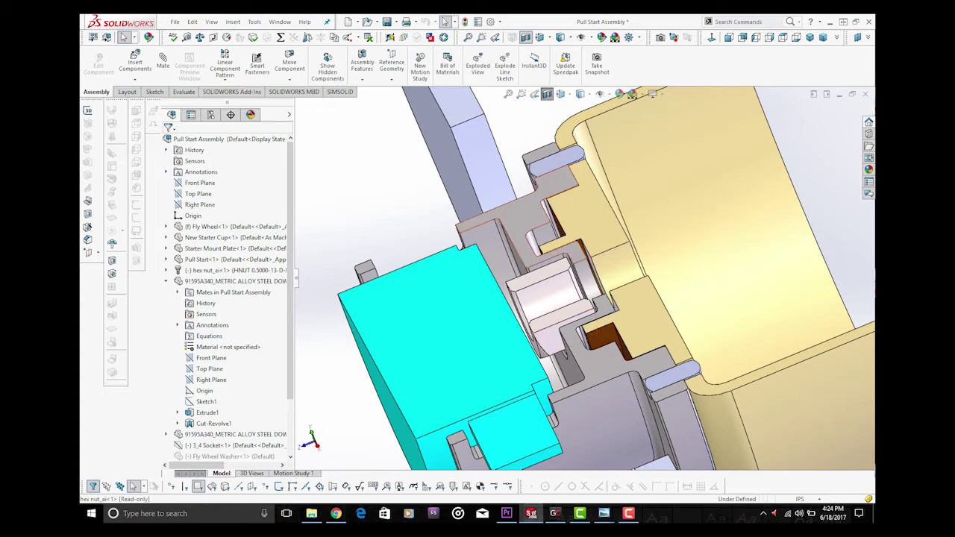
scroll(575, 296, "up", 3)
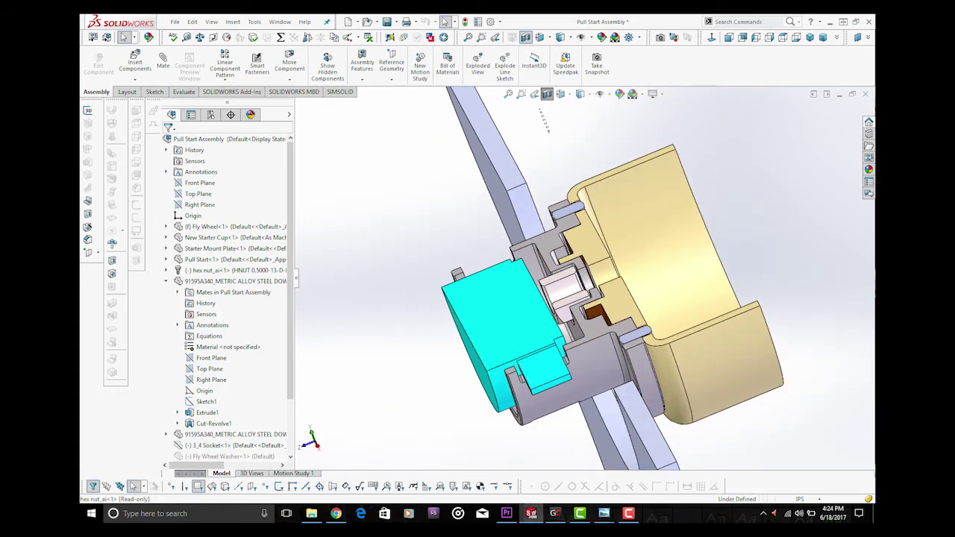
middle_click_drag(575, 306, 647, 329)
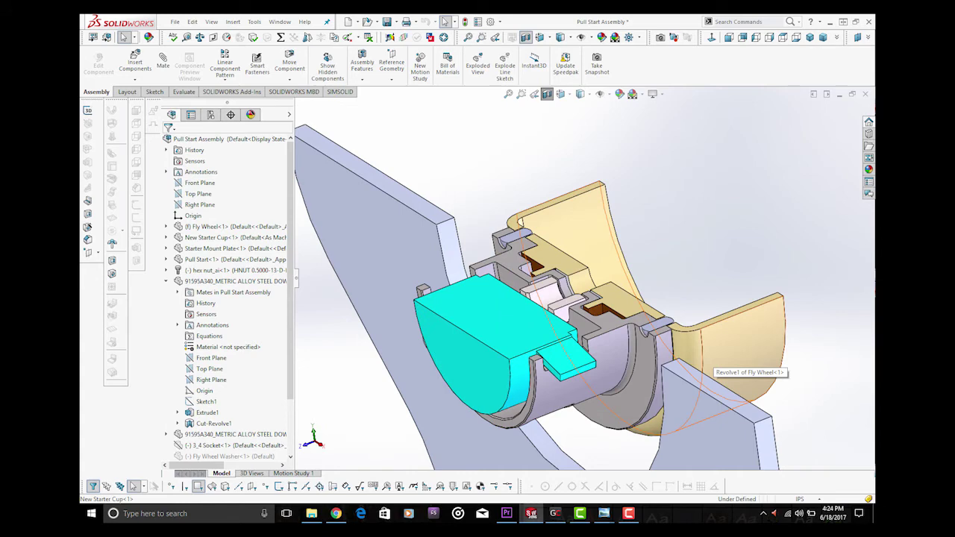
Turn off the section view and restore the earlier angled view of the complete mount plate and starter cup
key("z")
key("z")
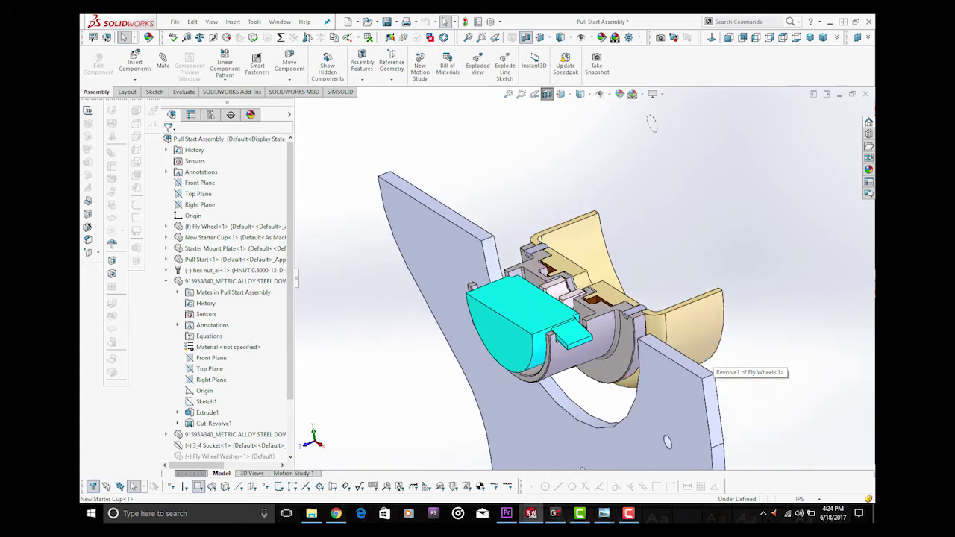
key("ctrl+shift+z")
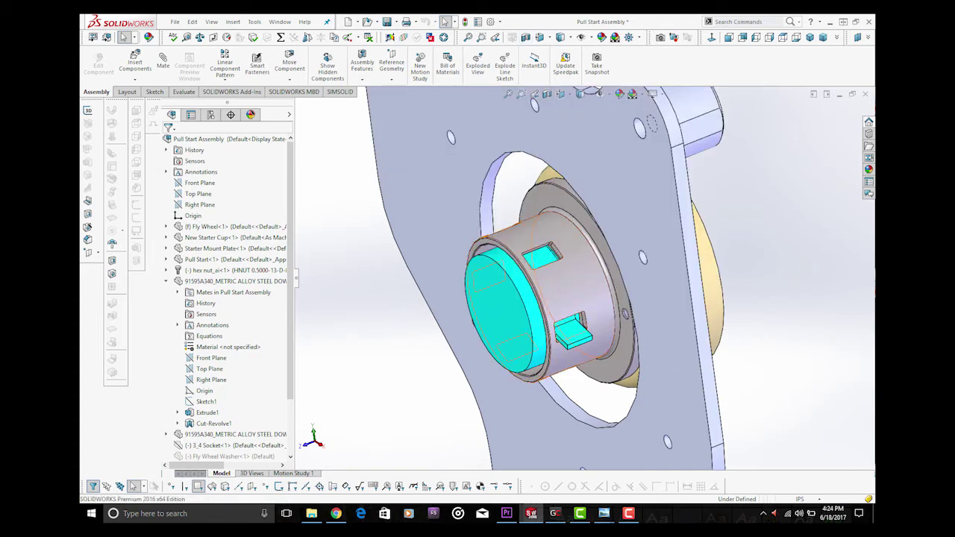
key("ctrl+shift+z")
key("ctrl+shift+z")
key("ctrl+shift+z")
key("ctrl+shift+z")
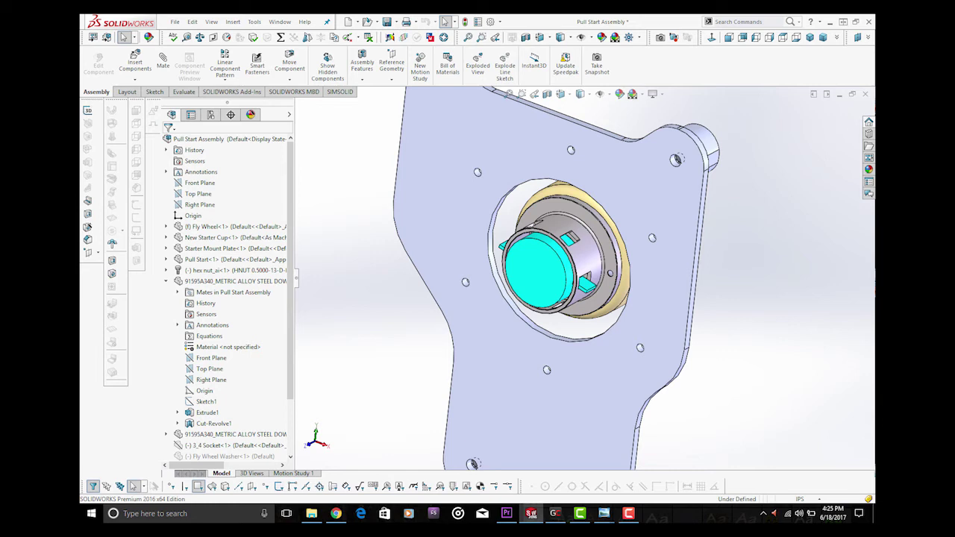
Show the whole assembly in isometric view and check the previews of the open photos of the real parts
scroll(584, 277, "up", 1)
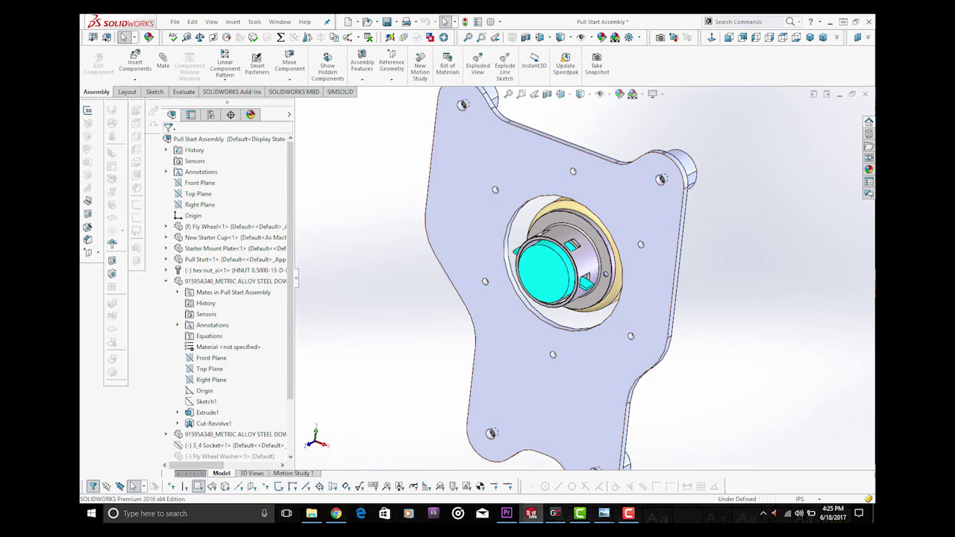
left_click(810, 38)
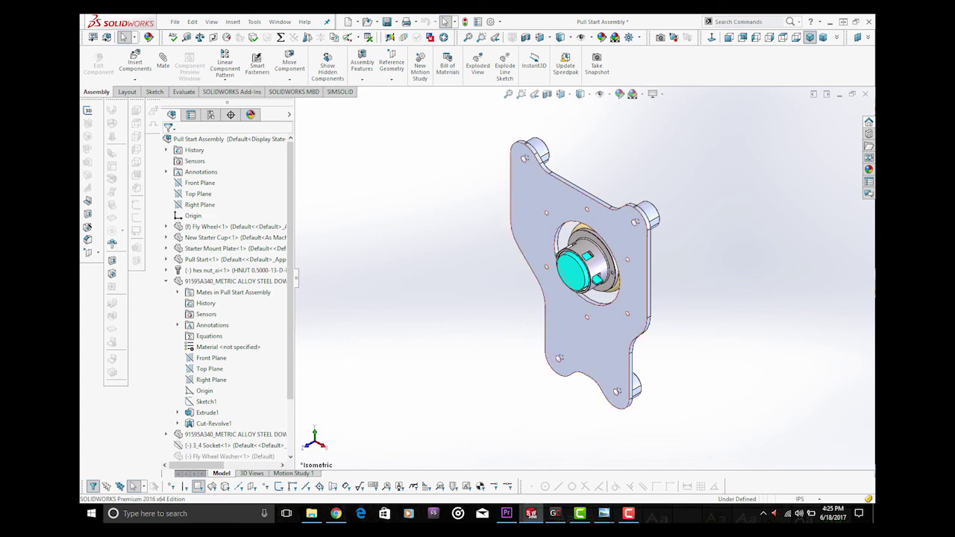
scroll(653, 279, "down", 1)
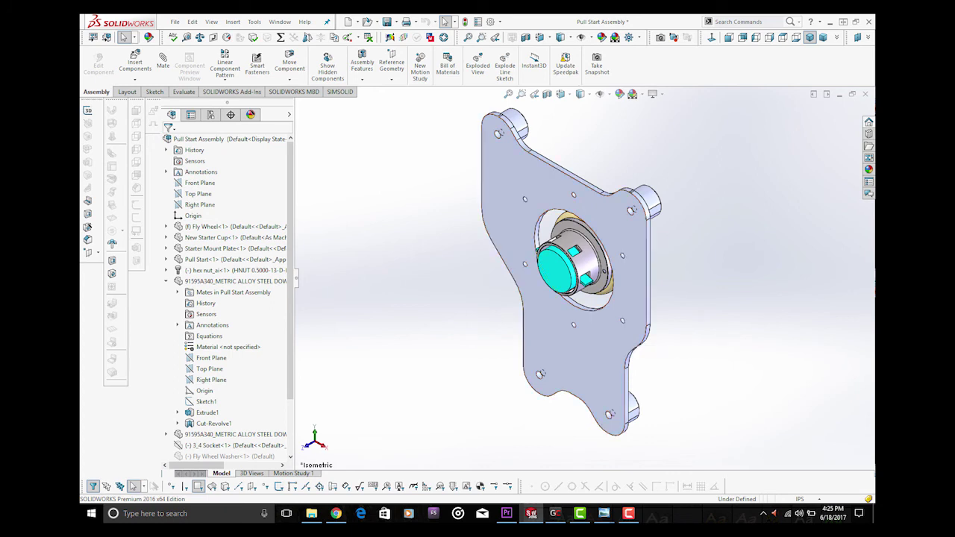
left_click(604, 513)
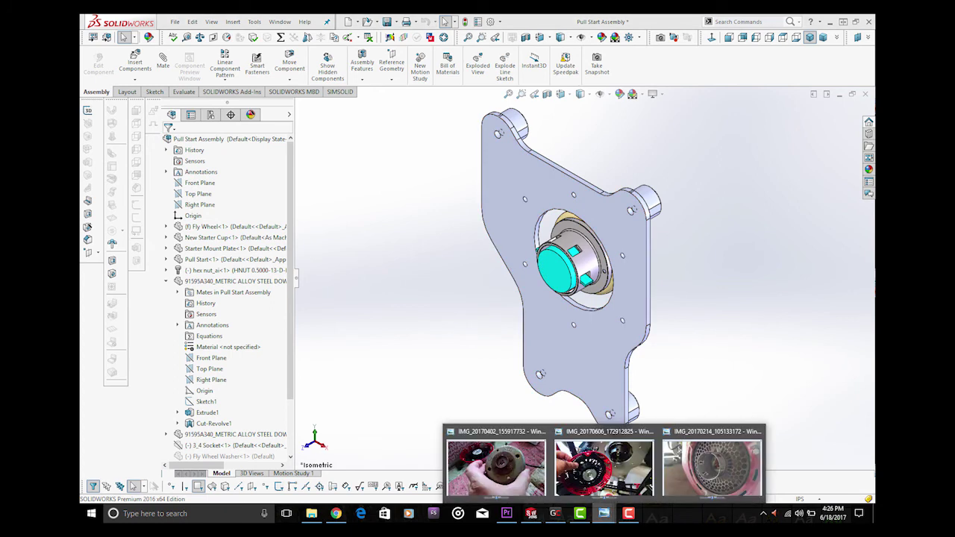
left_click(531, 513)
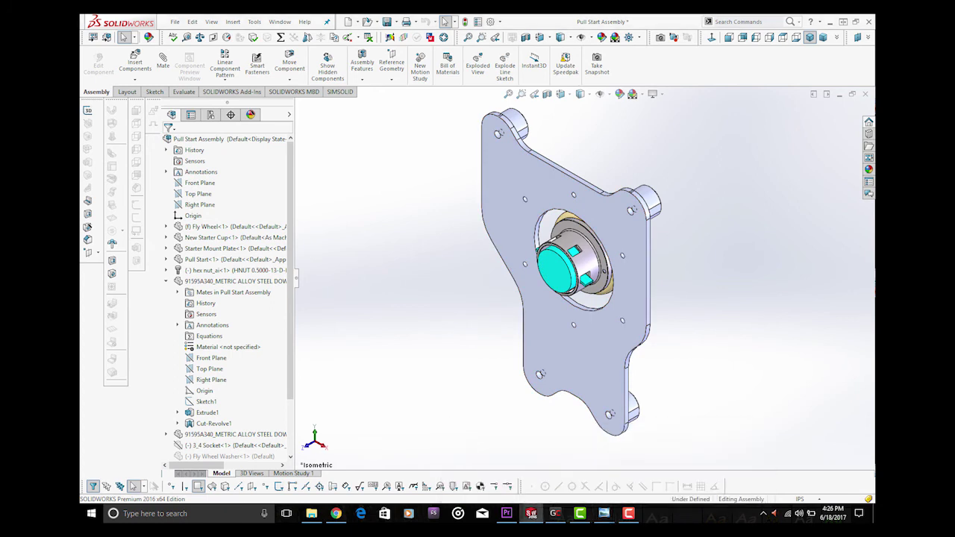